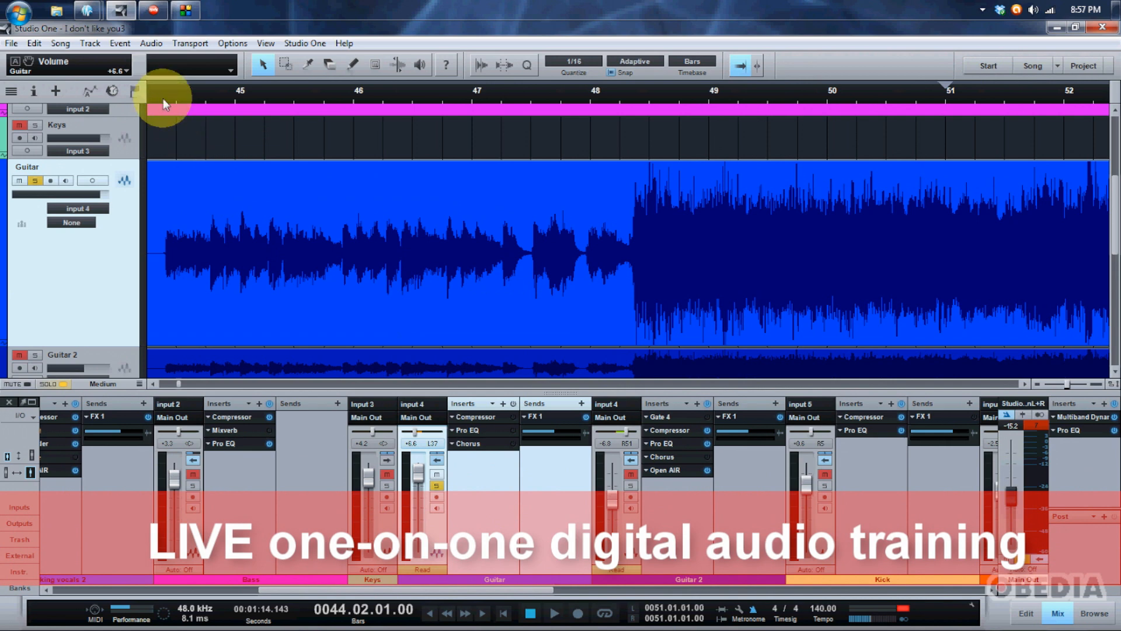
- Set the playback position to 0044.02.03.00, just before the guitar starts, and play the soloed Guitar track
{"action": "left_click", "coordinate": [160, 98]}
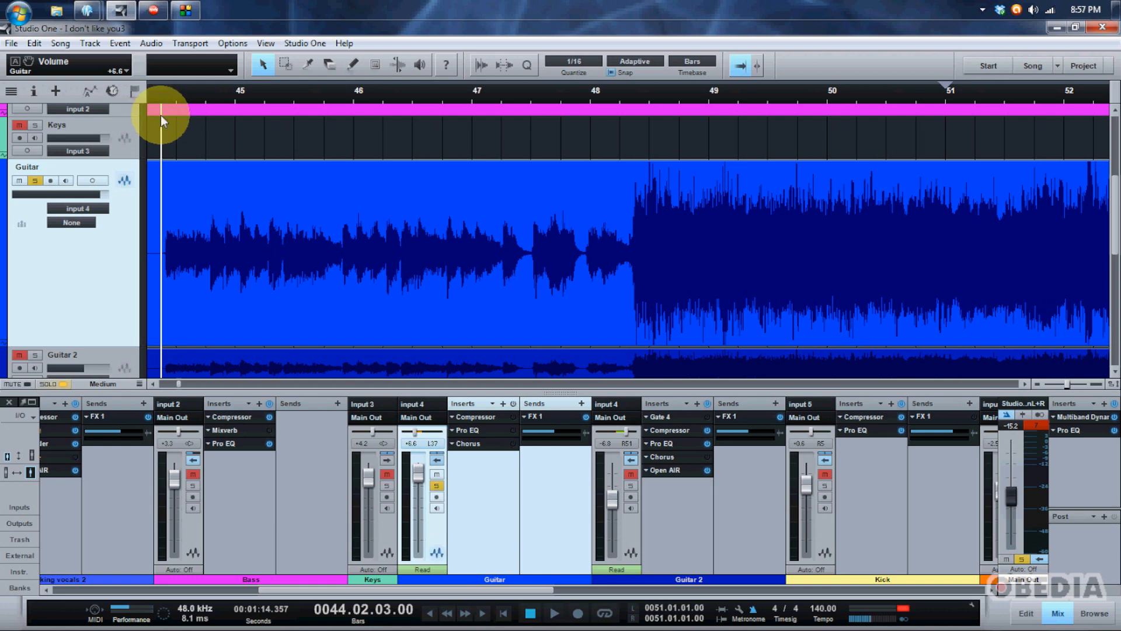
{"action": "mouse_move", "coordinate": [161, 96]}
{"action": "left_mouse_down"}
{"action": "mouse_move", "coordinate": [175, 116]}
{"action": "mouse_move", "coordinate": [176, 97]}
{"action": "left_mouse_up"}
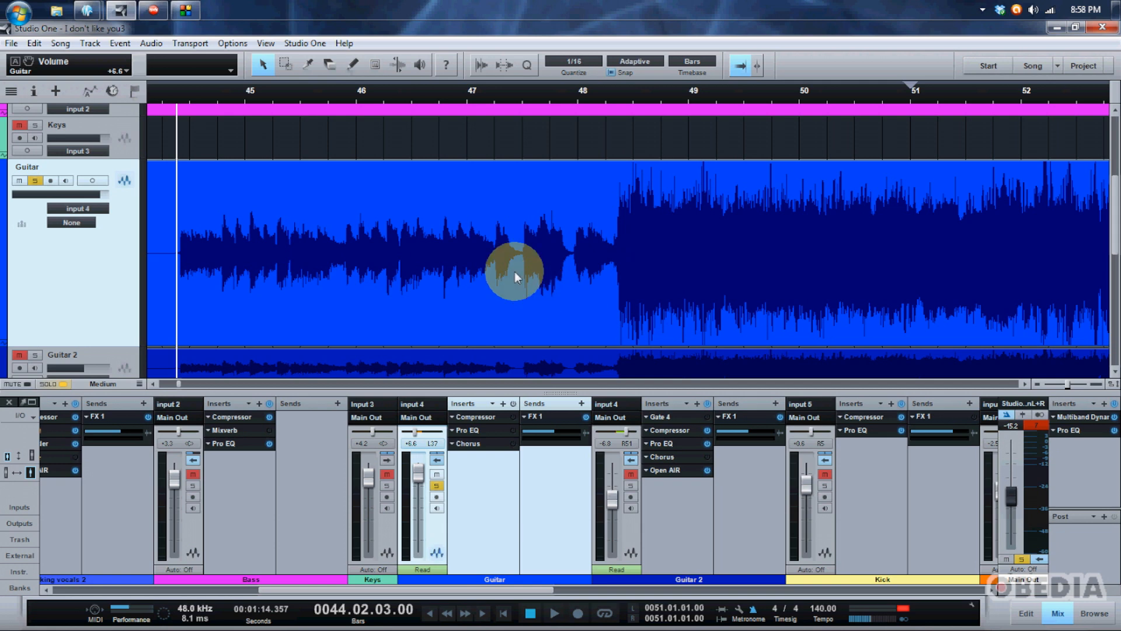
{"action": "key", "text": "space"}
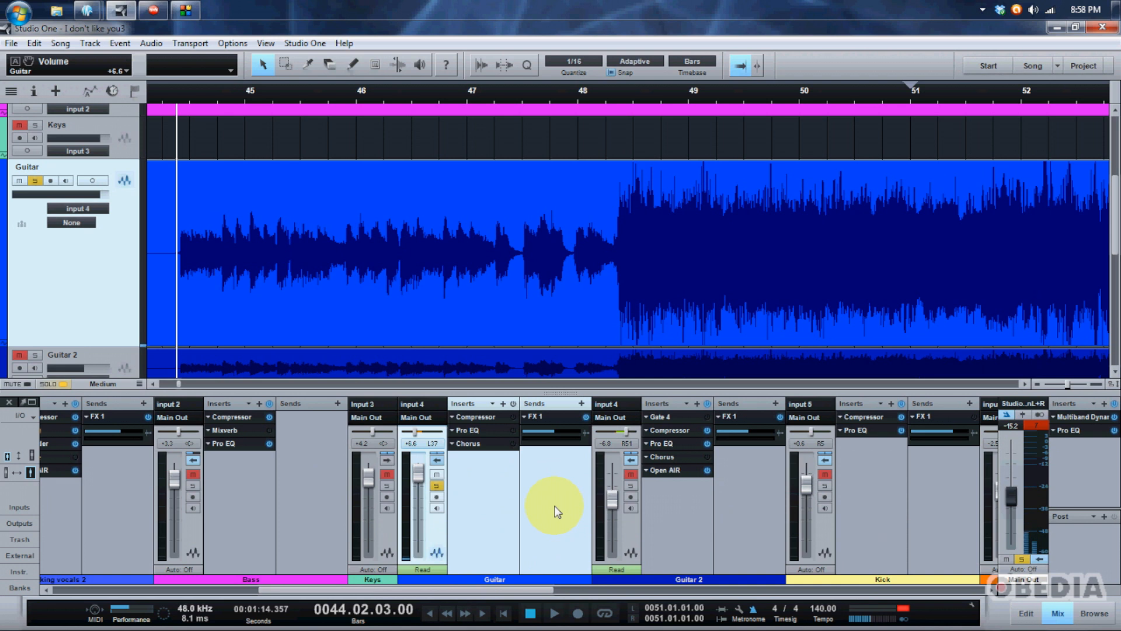
- Open the Compressor insert on the Guitar channel and activate it
{"action": "left_click", "coordinate": [489, 487]}
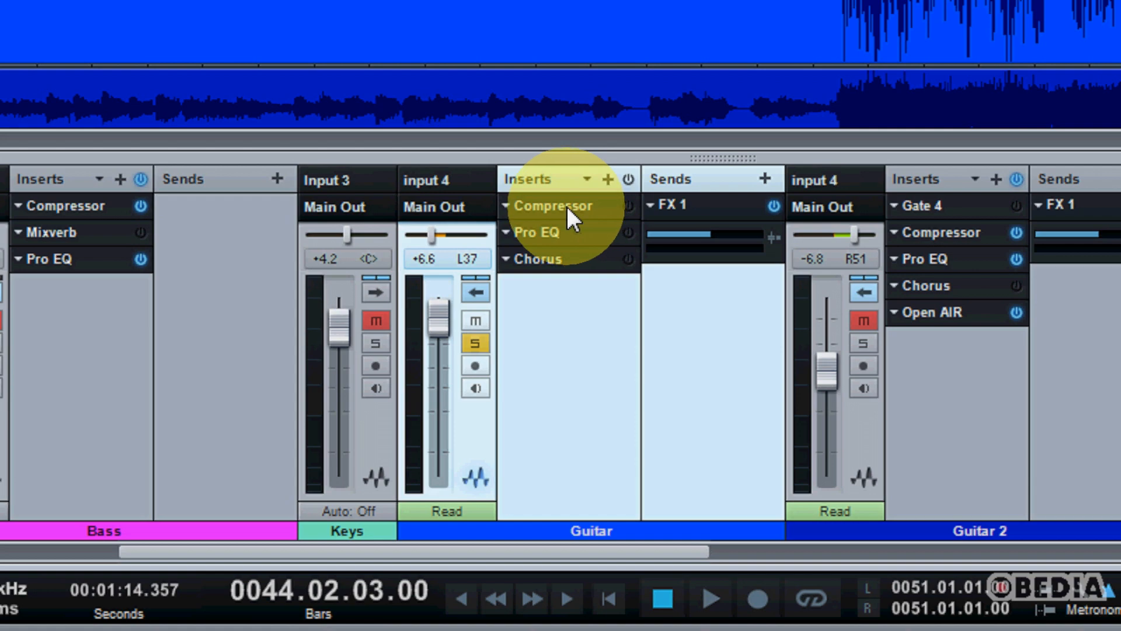
{"action": "left_click", "coordinate": [567, 206]}
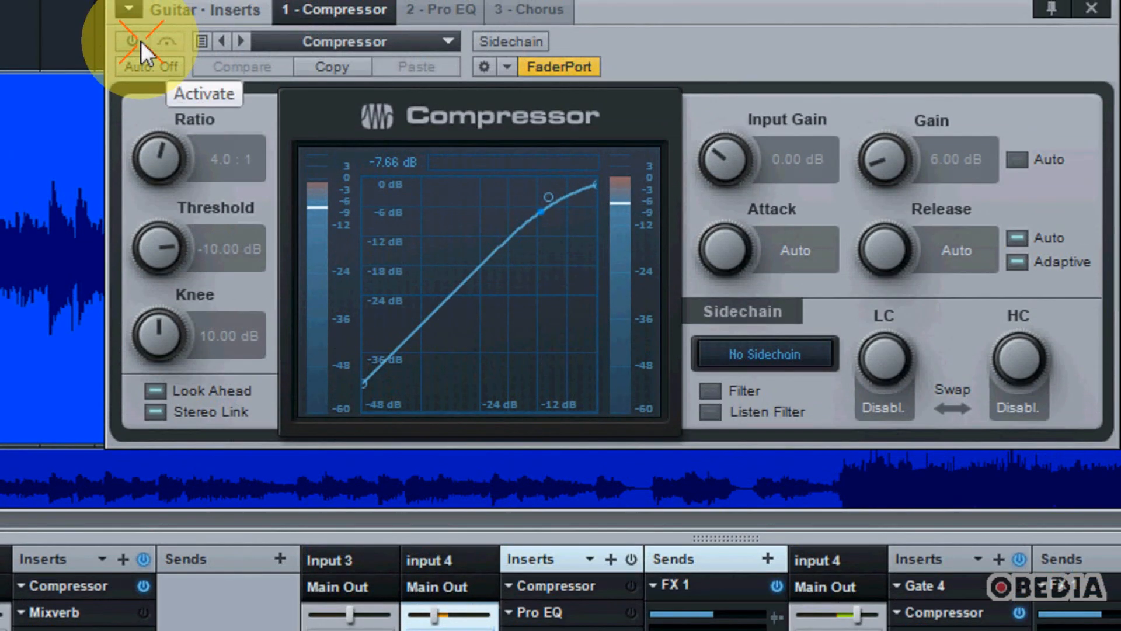
{"action": "left_click", "coordinate": [141, 41]}
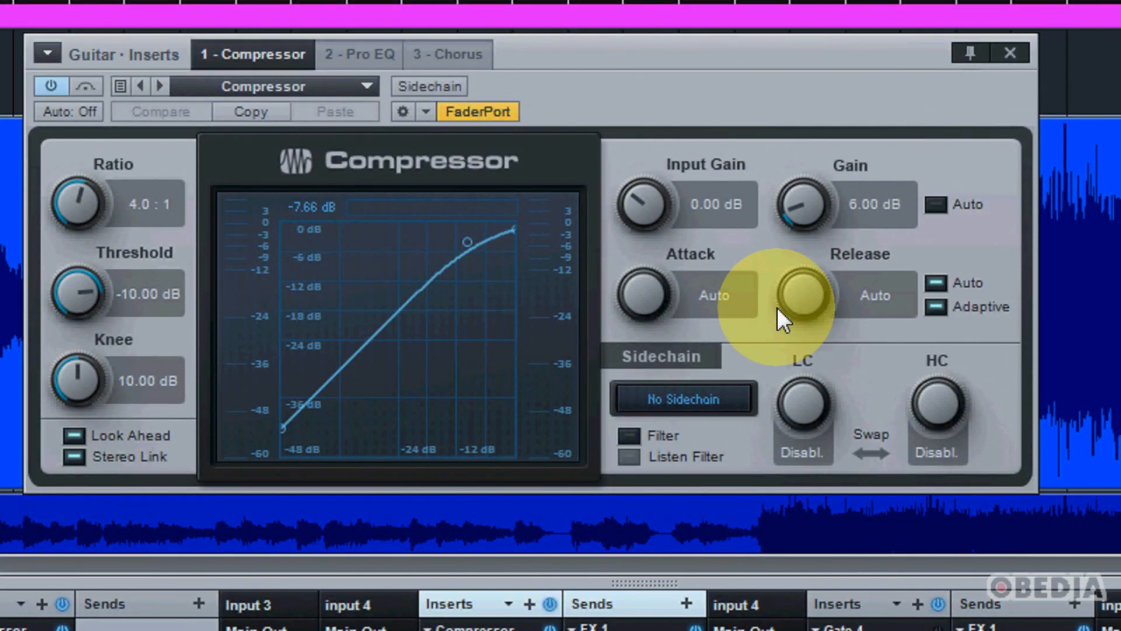
- Turn off the Compressor's automatic attack and release, and set Attack to 1.74 ms and Release to 16.3 ms
{"action": "left_click", "coordinate": [941, 283]}
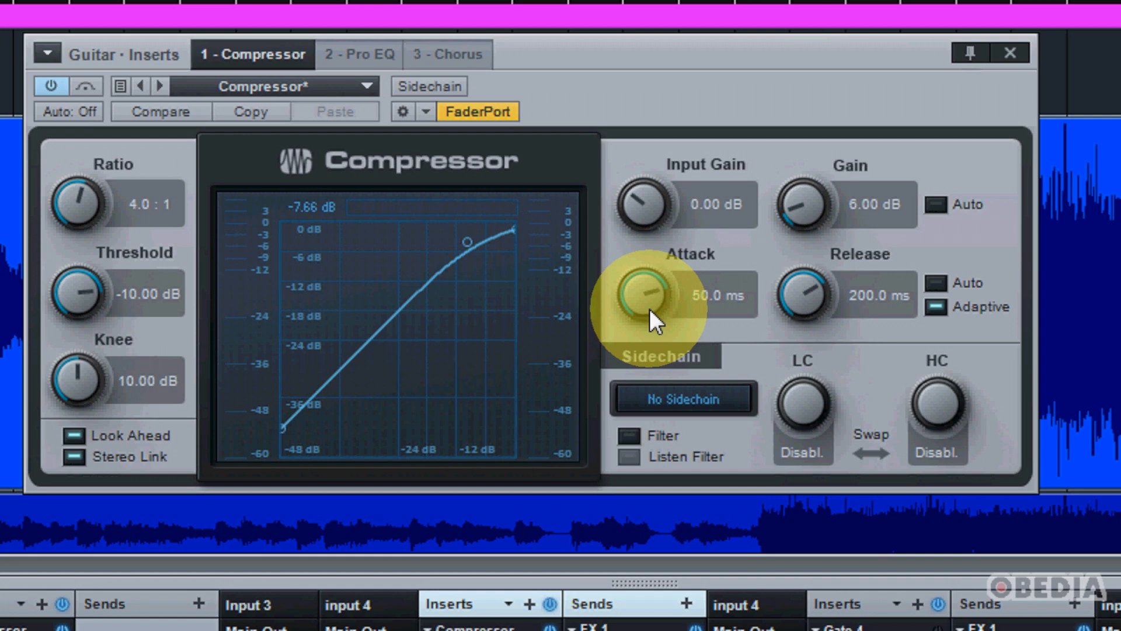
{"action": "left_click_drag", "start_coordinate": [646, 296], "coordinate": [697, 424]}
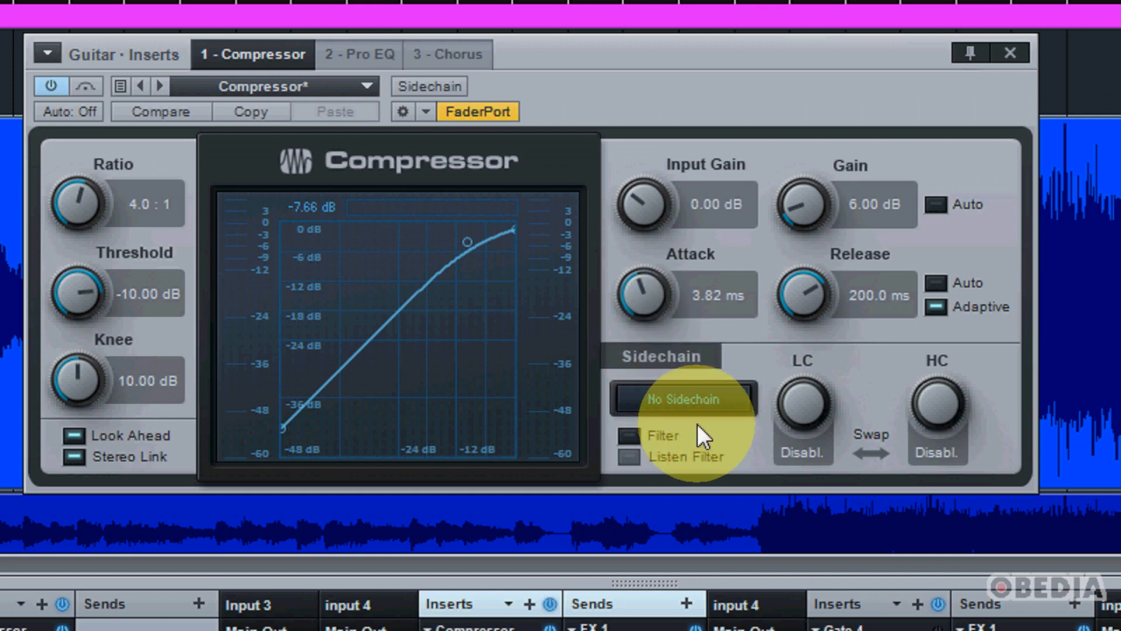
{"action": "left_click_drag", "start_coordinate": [802, 296], "coordinate": [838, 421]}
{"action": "left_click_drag", "start_coordinate": [642, 307], "coordinate": [654, 346]}
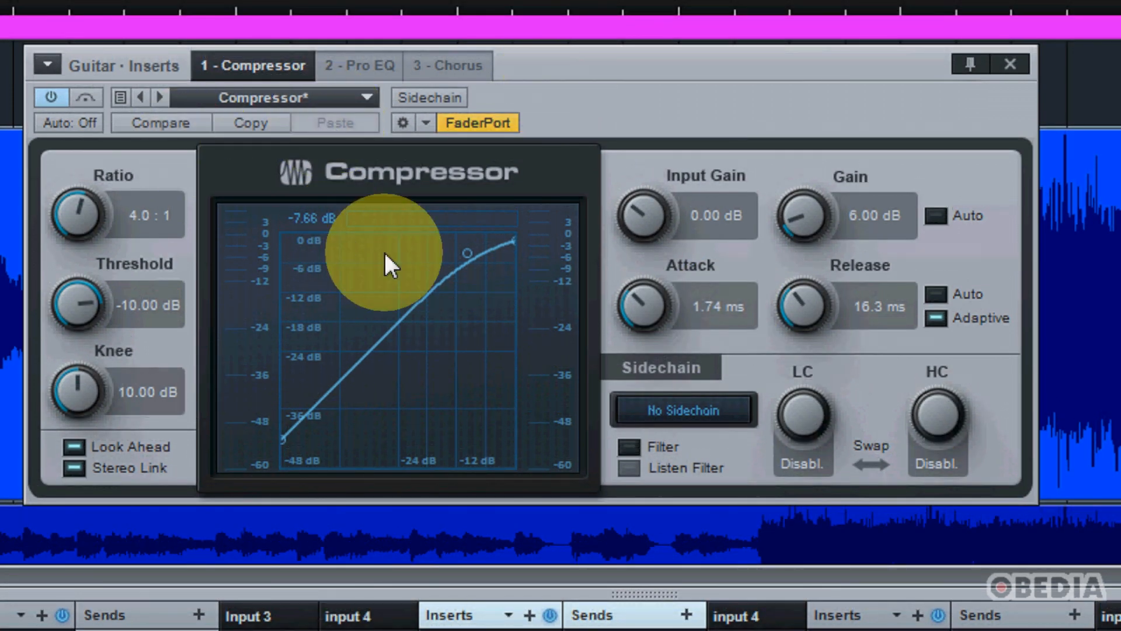
- Play the guitar part, raise the Compressor's output gain to 10.08 dB, and compare the sound with the effect bypassed
{"action": "key", "text": "space"}
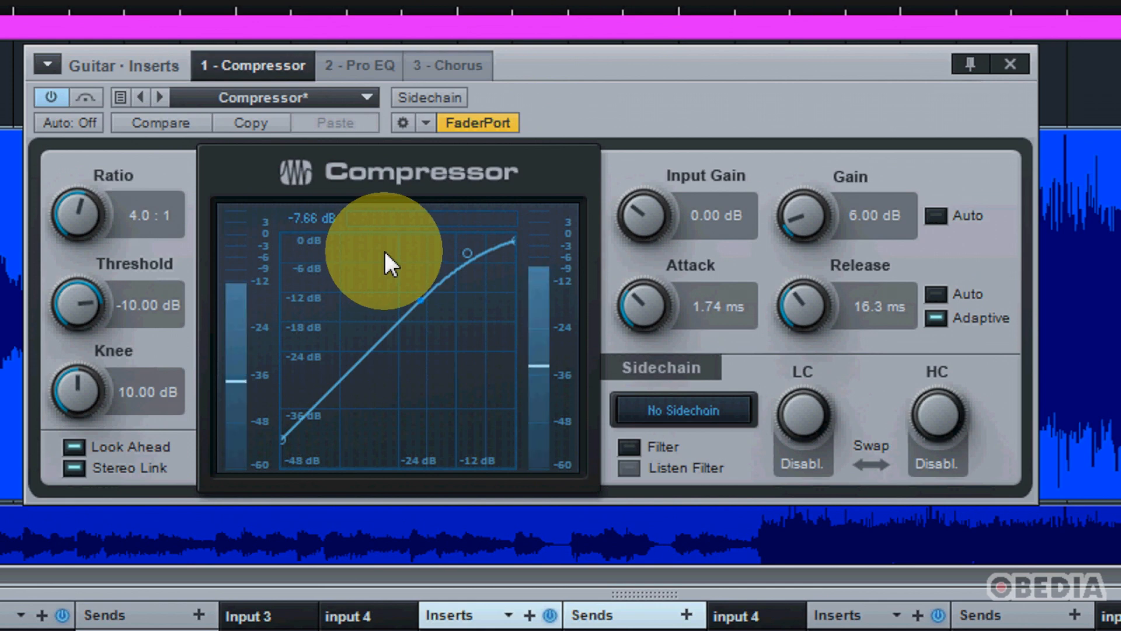
{"action": "left_click_drag", "start_coordinate": [802, 213], "coordinate": [791, 175]}
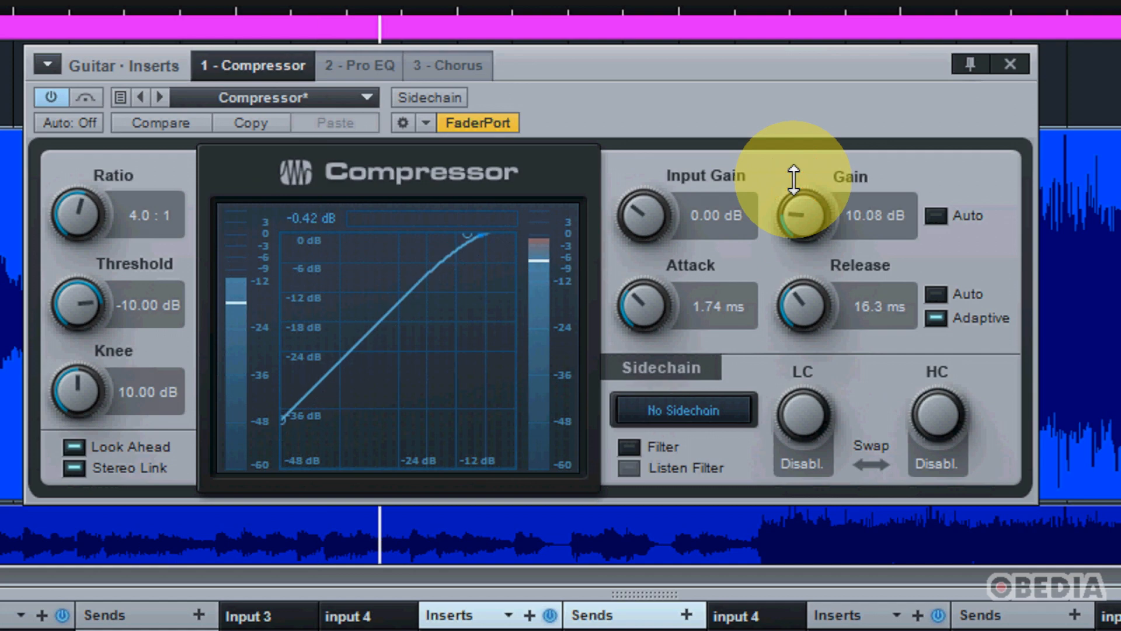
{"action": "left_click", "coordinate": [58, 100]}
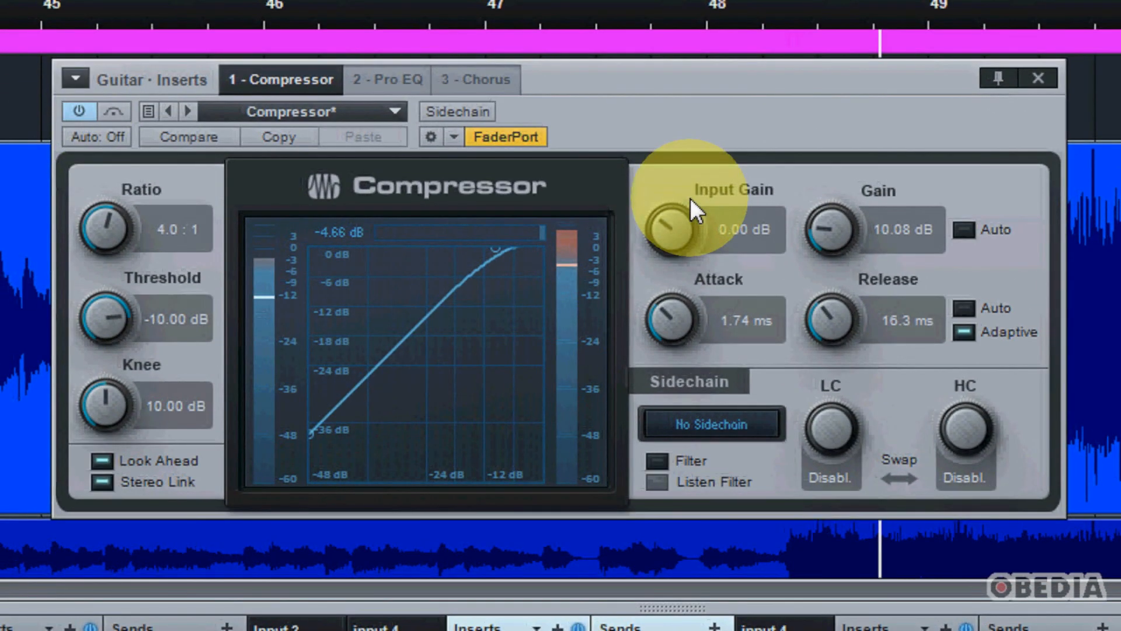
- Fine-tune the Compressor to 13.20 dB gain, 1.53 ms attack and -9.04 dB threshold
{"action": "left_click_drag", "start_coordinate": [843, 225], "coordinate": [845, 206]}
{"action": "left_click_drag", "start_coordinate": [685, 325], "coordinate": [650, 343]}
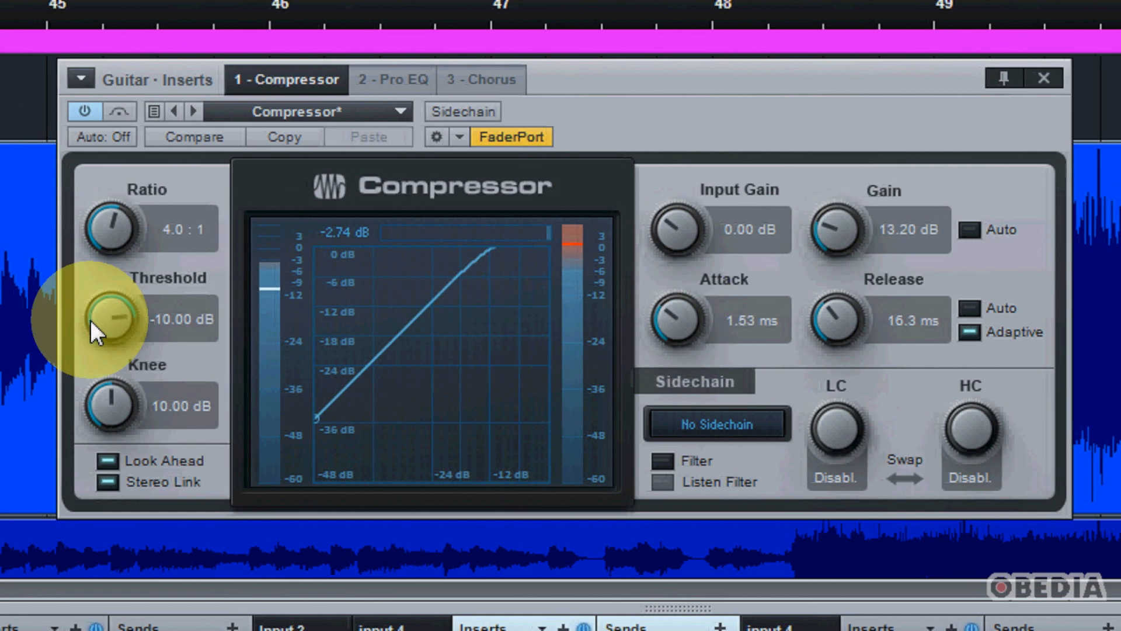
{"action": "left_click_drag", "start_coordinate": [107, 318], "coordinate": [131, 314]}
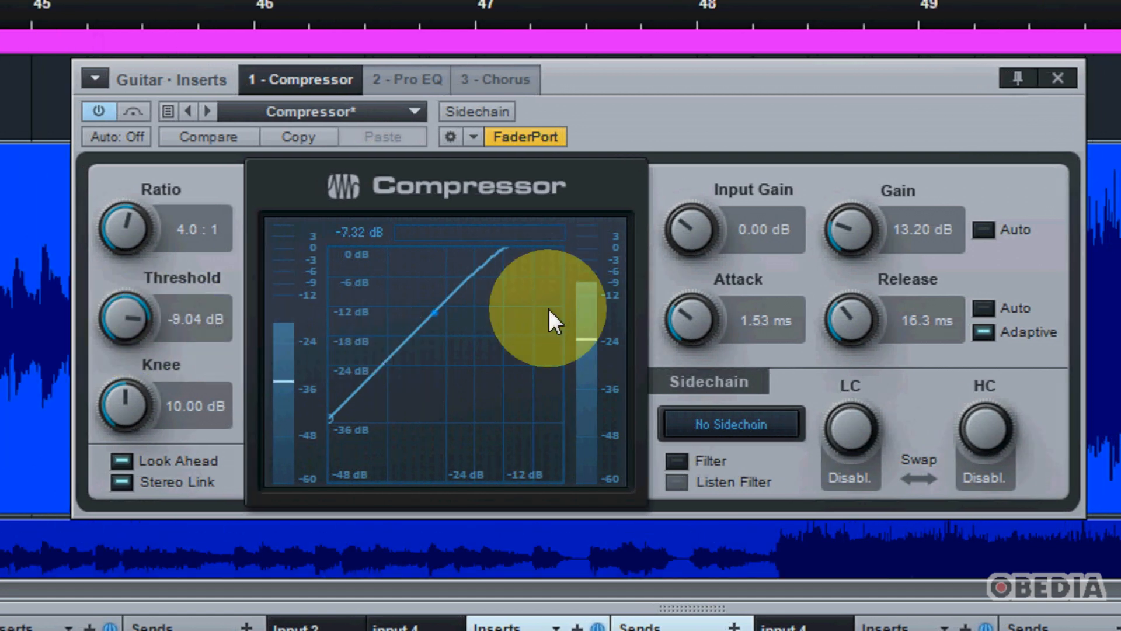
- Reposition the insert window, switch to the Guitar channel's Pro EQ and activate it
{"action": "mouse_move", "coordinate": [590, 320]}
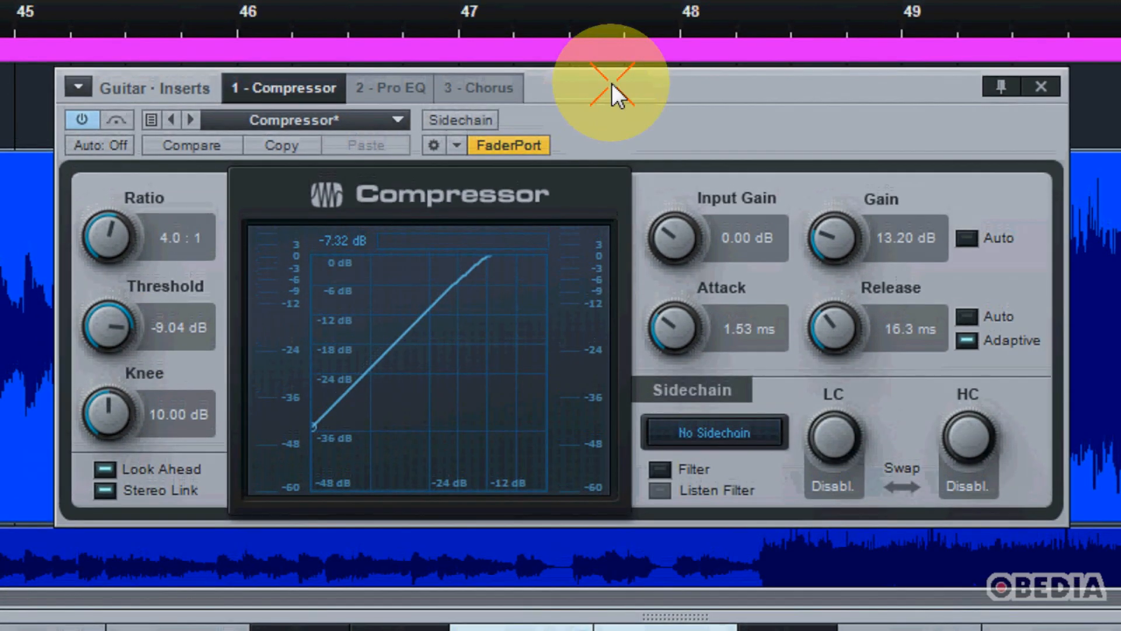
{"action": "left_click_drag", "start_coordinate": [612, 76], "coordinate": [615, 120]}
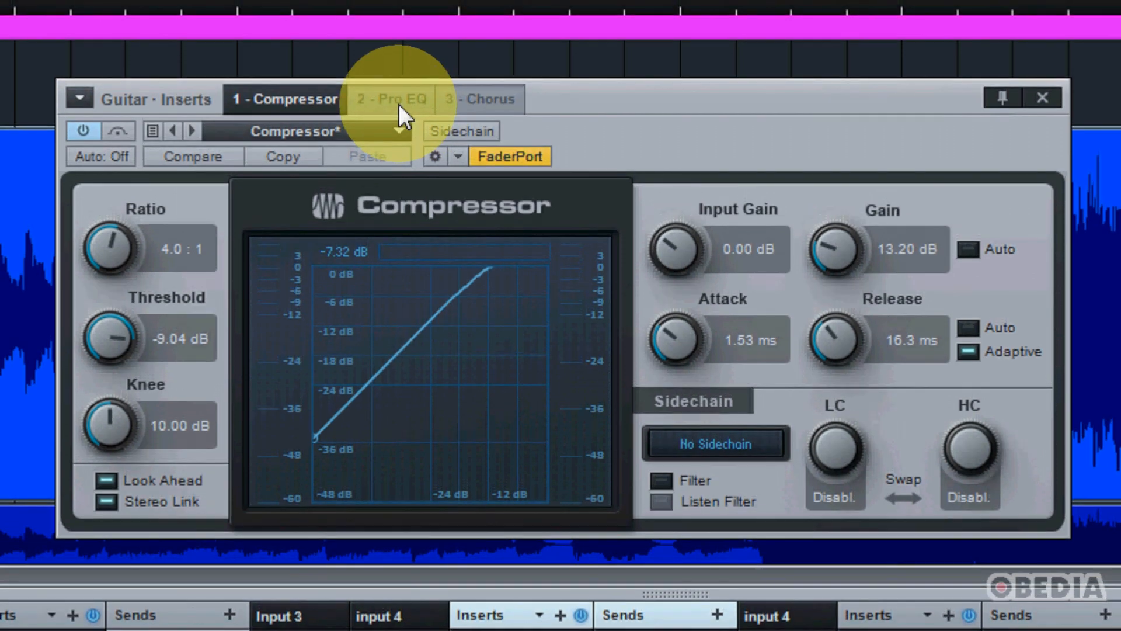
{"action": "left_click", "coordinate": [400, 100]}
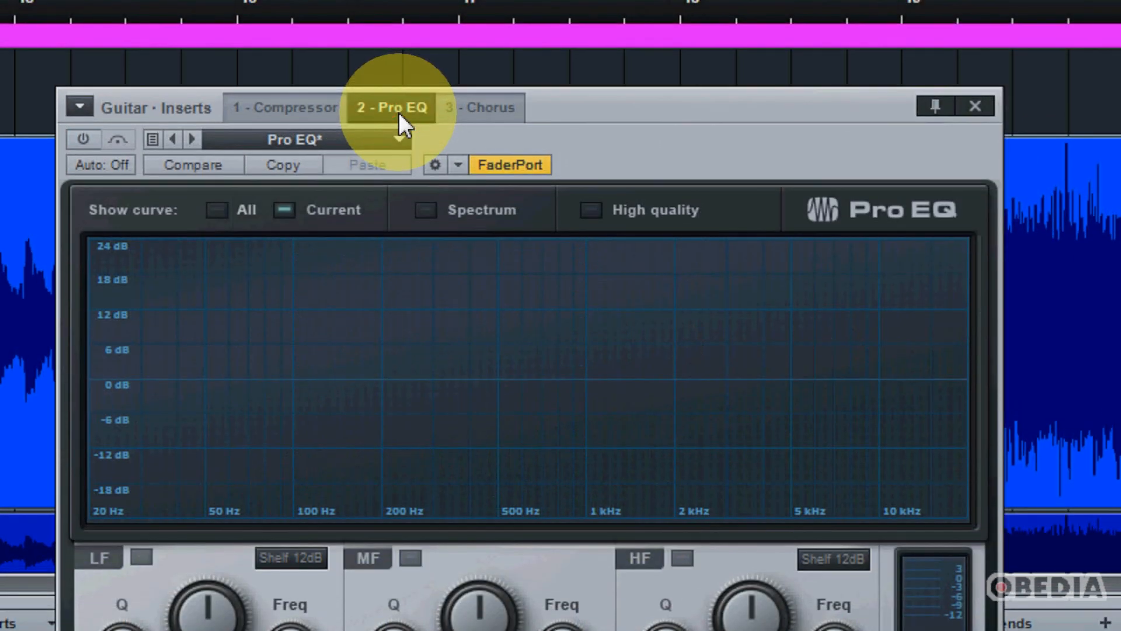
{"action": "left_click", "coordinate": [83, 143]}
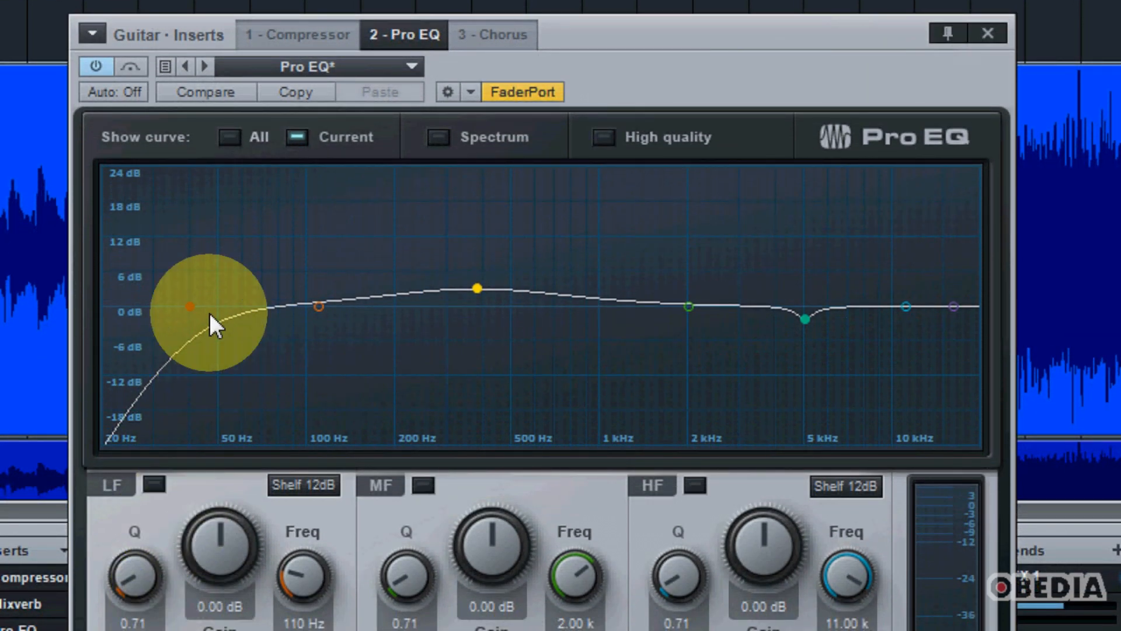
- Try different low-cut frequencies in the Pro EQ and settle on a roll-off at about 40 Hz
{"action": "mouse_move", "coordinate": [188, 310]}
{"action": "left_mouse_down"}
{"action": "mouse_move", "coordinate": [198, 319]}
{"action": "mouse_move", "coordinate": [153, 305]}
{"action": "mouse_move", "coordinate": [159, 318]}
{"action": "left_mouse_up"}
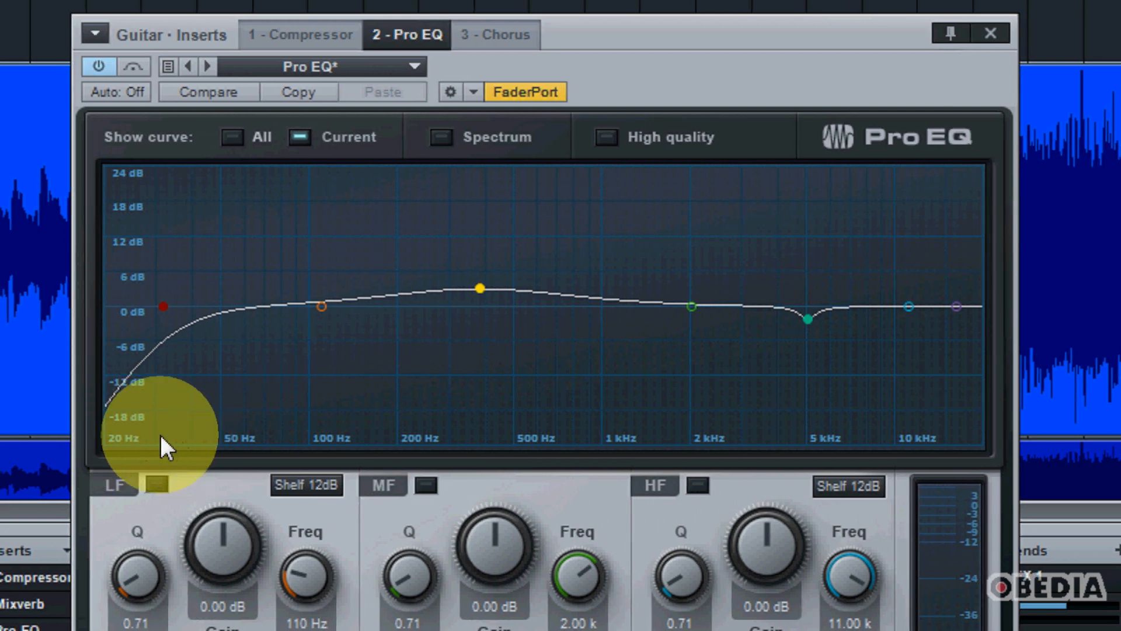
{"action": "mouse_move", "coordinate": [163, 306]}
{"action": "left_mouse_down"}
{"action": "mouse_move", "coordinate": [213, 328]}
{"action": "mouse_move", "coordinate": [225, 352]}
{"action": "mouse_move", "coordinate": [208, 336]}
{"action": "mouse_move", "coordinate": [208, 305]}
{"action": "mouse_move", "coordinate": [253, 326]}
{"action": "mouse_move", "coordinate": [386, 349]}
{"action": "mouse_move", "coordinate": [465, 342]}
{"action": "mouse_move", "coordinate": [247, 250]}
{"action": "mouse_move", "coordinate": [191, 250]}
{"action": "left_mouse_up"}
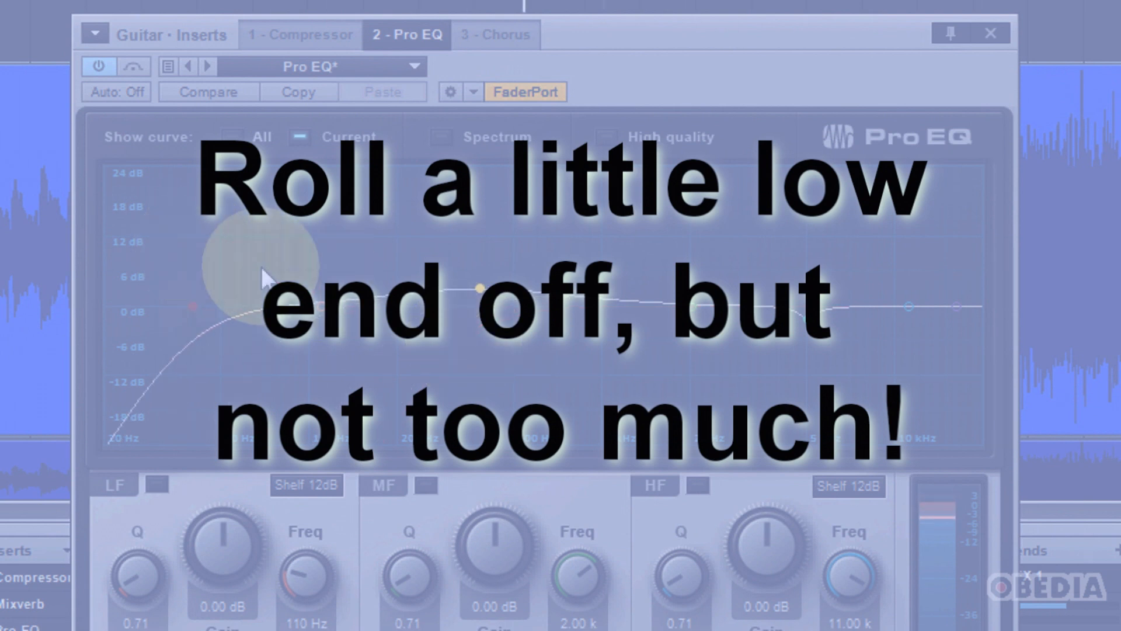
{"action": "left_click_drag", "start_coordinate": [197, 309], "coordinate": [170, 306]}
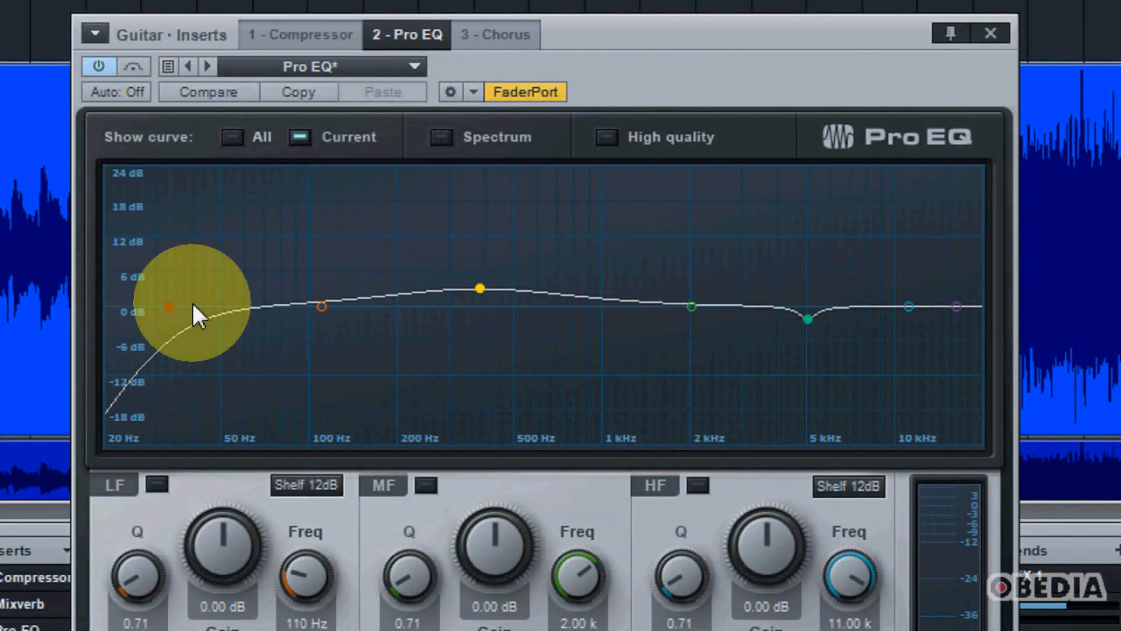
{"action": "left_click_drag", "start_coordinate": [170, 307], "coordinate": [198, 317]}
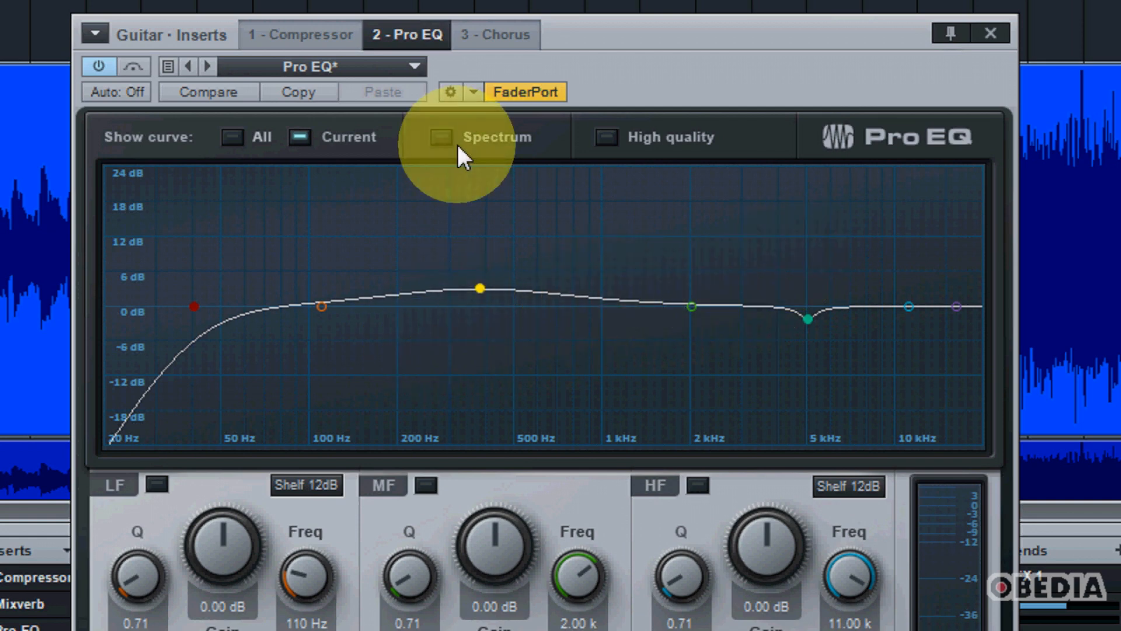
- Enable the Pro EQ spectrum display and, during playback, move the low-mid band to a boost of about 10 dB near 1.4 kHz
{"action": "left_click", "coordinate": [441, 136]}
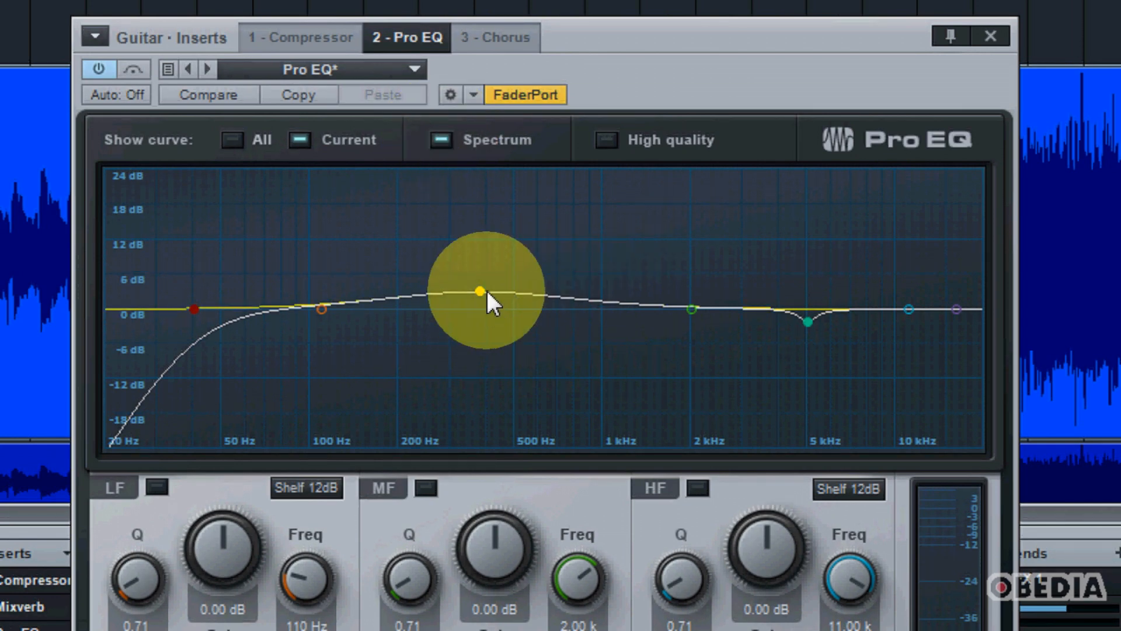
{"action": "left_click_drag", "start_coordinate": [477, 290], "coordinate": [523, 282]}
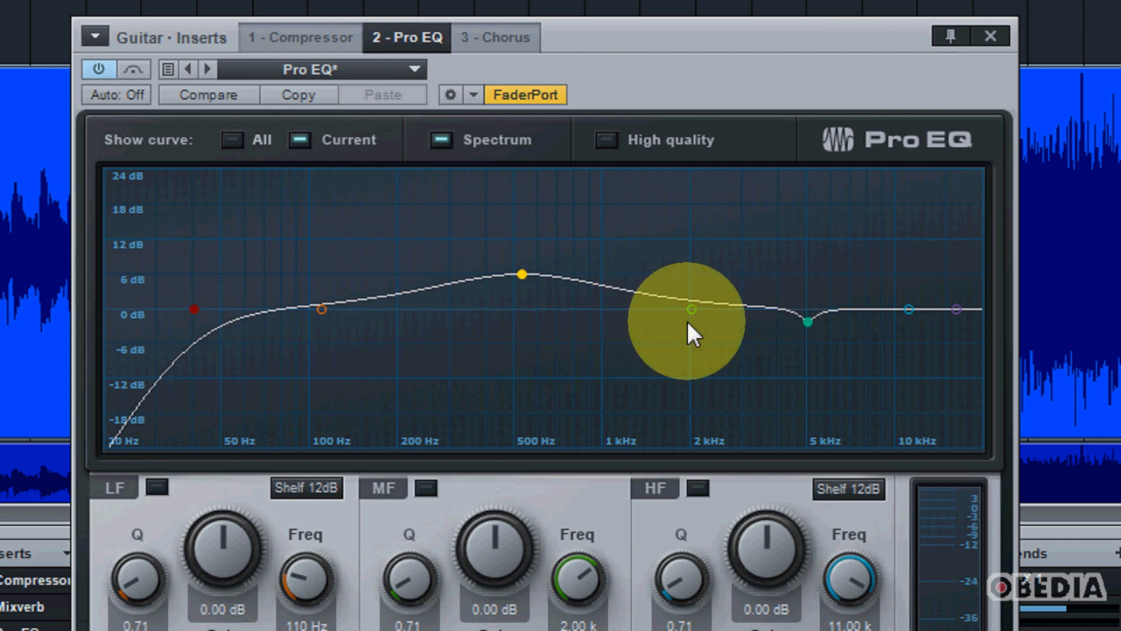
{"action": "key", "text": "space"}
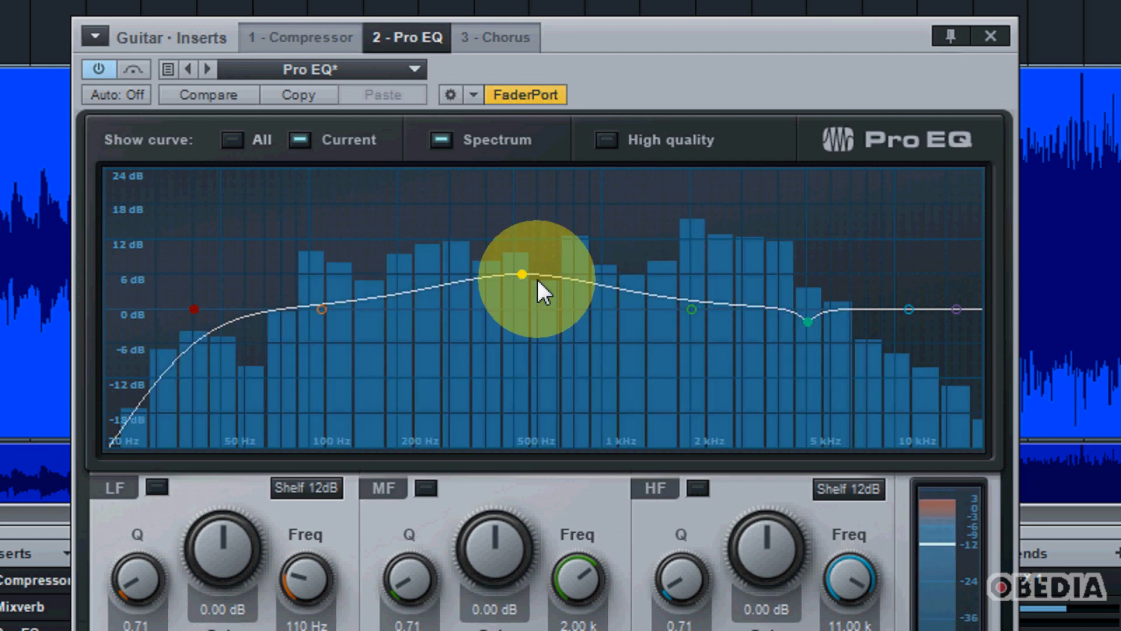
{"action": "mouse_move", "coordinate": [536, 278]}
{"action": "left_mouse_down"}
{"action": "mouse_move", "coordinate": [553, 253]}
{"action": "mouse_move", "coordinate": [598, 241]}
{"action": "mouse_move", "coordinate": [689, 327]}
{"action": "mouse_move", "coordinate": [712, 261]}
{"action": "mouse_move", "coordinate": [655, 254]}
{"action": "left_mouse_up"}
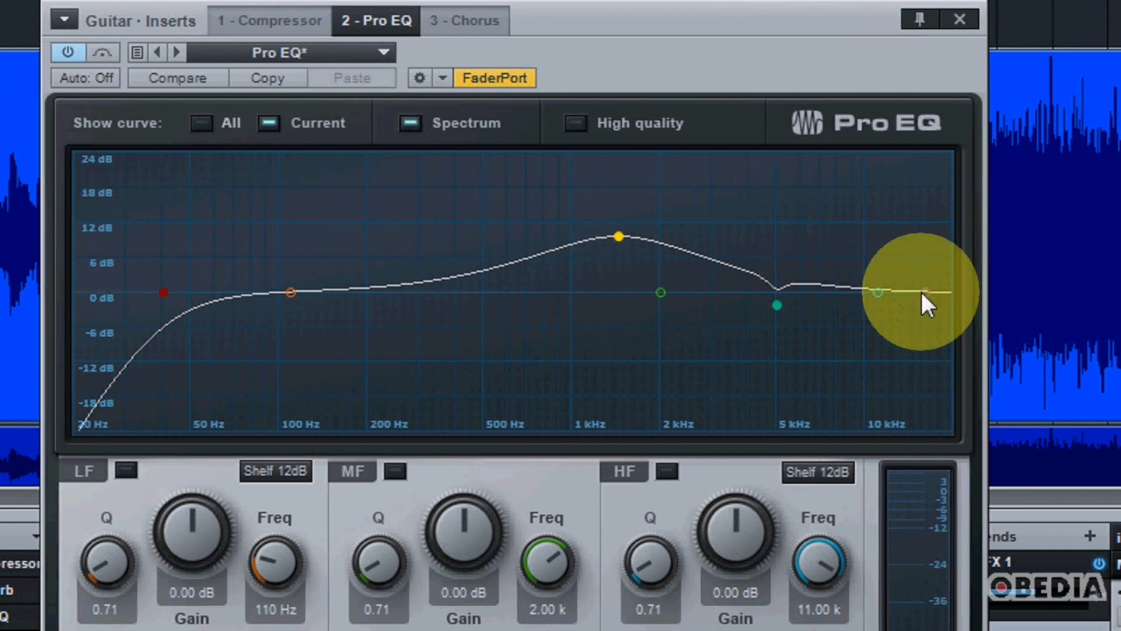
- Play the guitar and lower the Pro EQ high-cut filter to about 8.57 kHz
{"action": "mouse_move", "coordinate": [922, 293]}
{"action": "left_mouse_down"}
{"action": "mouse_move", "coordinate": [934, 301]}
{"action": "mouse_move", "coordinate": [910, 325]}
{"action": "mouse_move", "coordinate": [927, 311]}
{"action": "left_mouse_up"}
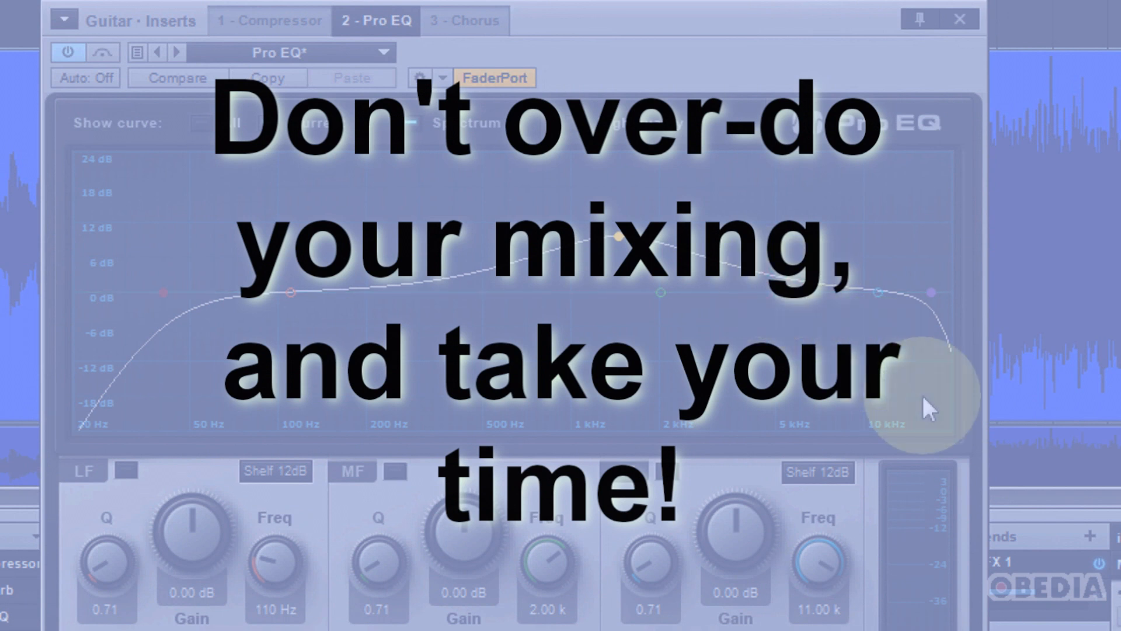
{"action": "key", "text": "space"}
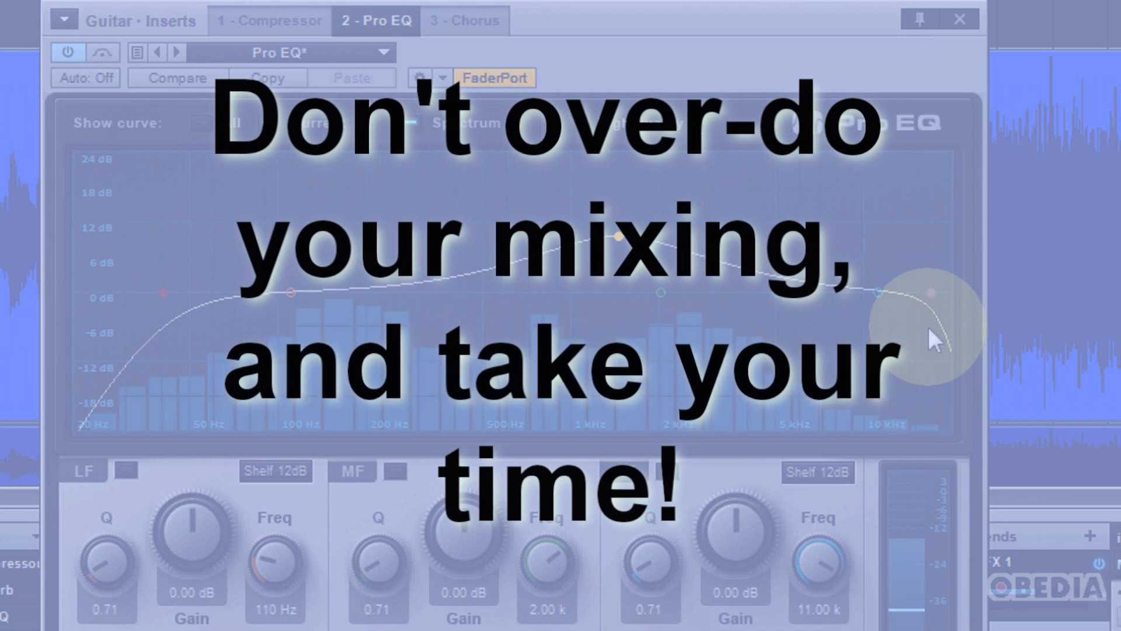
{"action": "left_click_drag", "start_coordinate": [933, 295], "coordinate": [846, 332]}
- Sweep the low-mid band during playback, set it to about 13.68 dB at 1.37 kHz, and stop playback
{"action": "left_click_drag", "start_coordinate": [619, 235], "coordinate": [551, 226]}
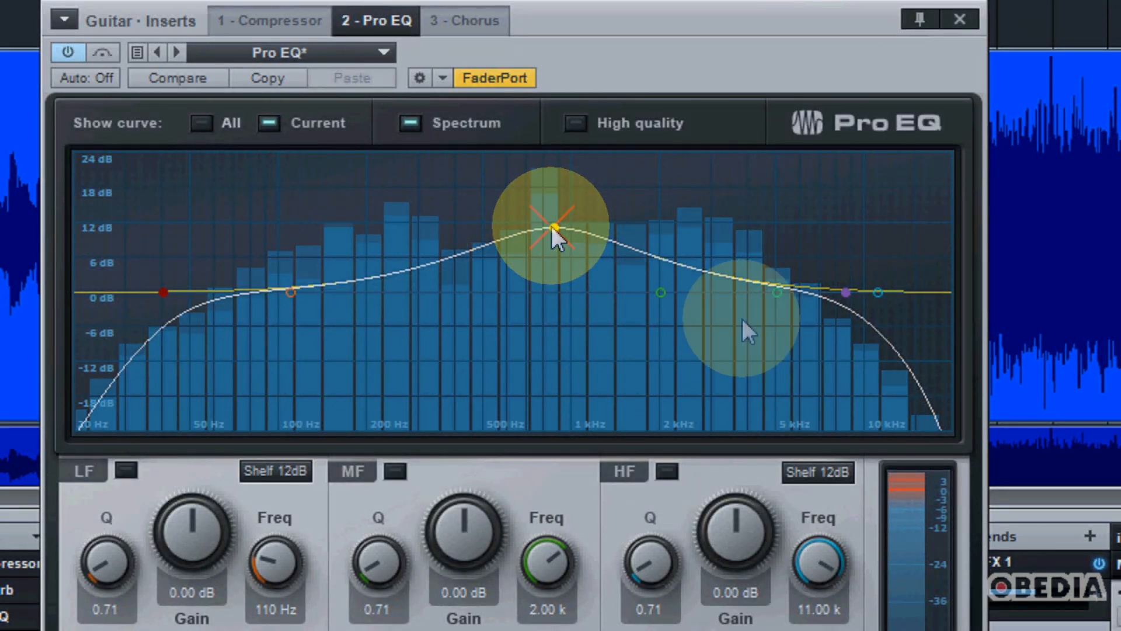
{"action": "left_click_drag", "start_coordinate": [554, 228], "coordinate": [609, 205]}
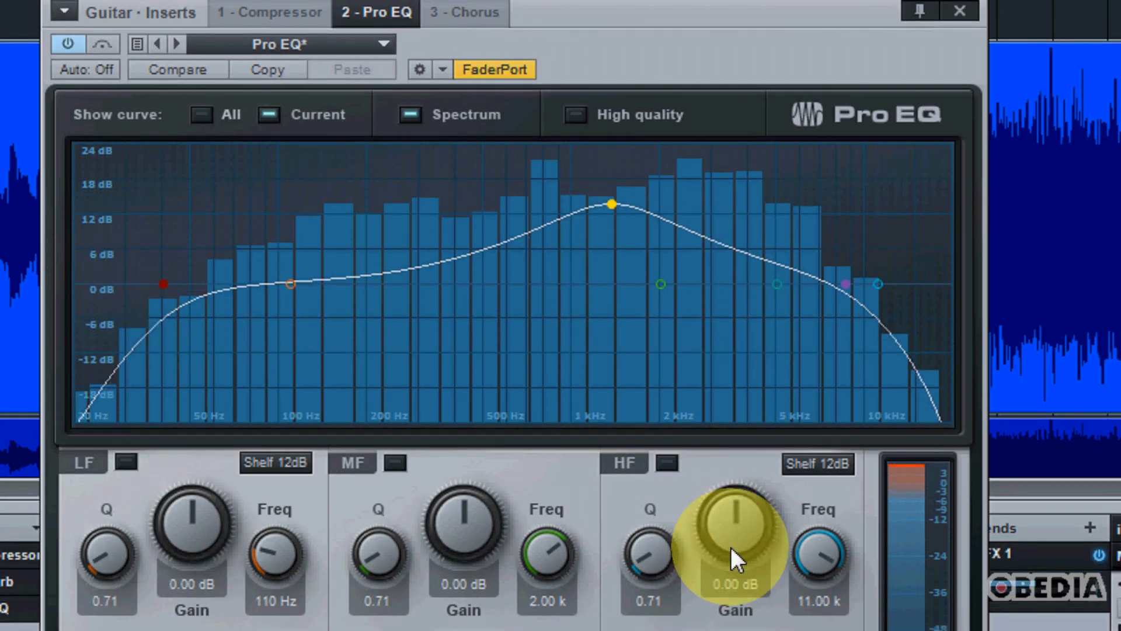
{"action": "key", "text": "space"}
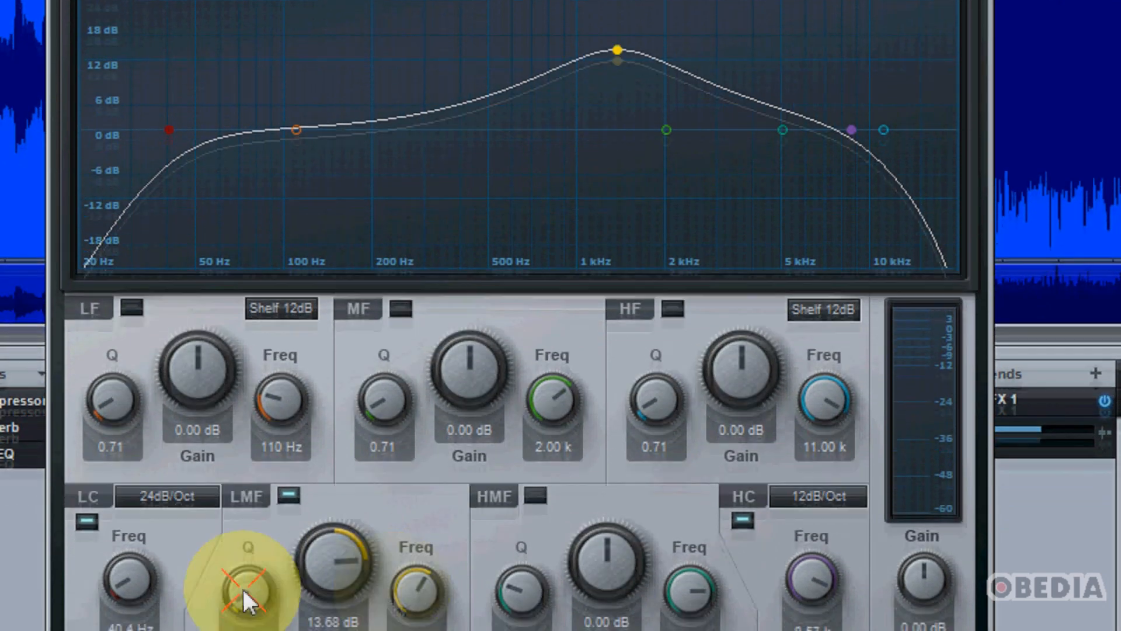
- Adjust the low-mid band's Q to 0.50 and reposition the Pro EQ window
{"action": "mouse_move", "coordinate": [243, 590]}
{"action": "left_mouse_down"}
{"action": "mouse_move", "coordinate": [235, 572]}
{"action": "mouse_move", "coordinate": [246, 593]}
{"action": "left_mouse_up"}
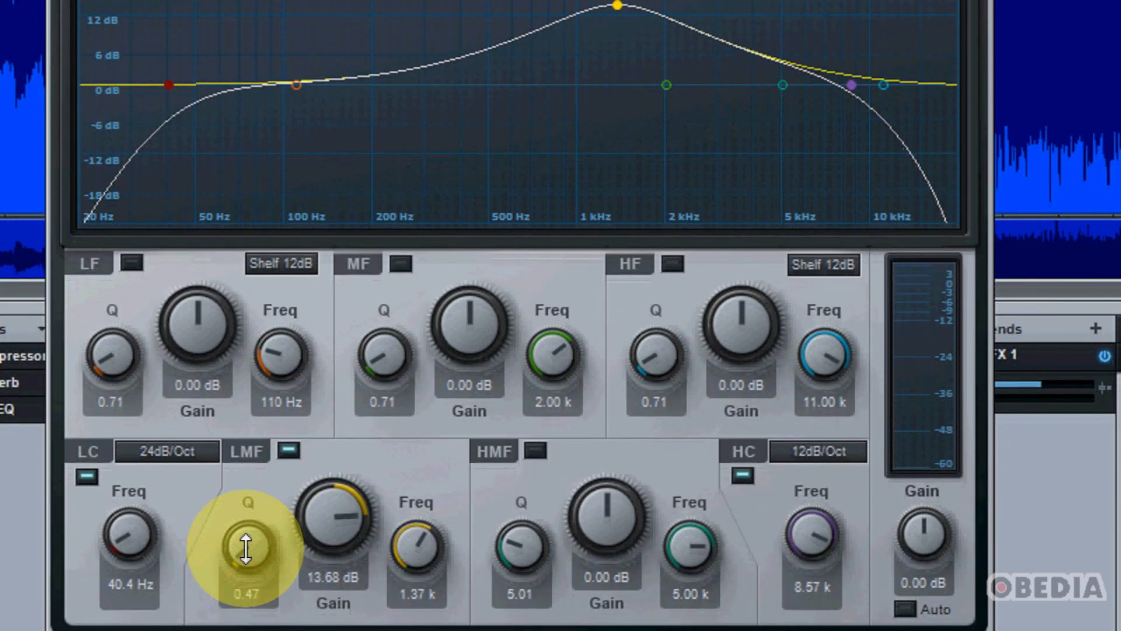
{"action": "mouse_move", "coordinate": [243, 532]}
{"action": "left_mouse_down"}
{"action": "mouse_move", "coordinate": [244, 502]}
{"action": "mouse_move", "coordinate": [246, 516]}
{"action": "left_mouse_up"}
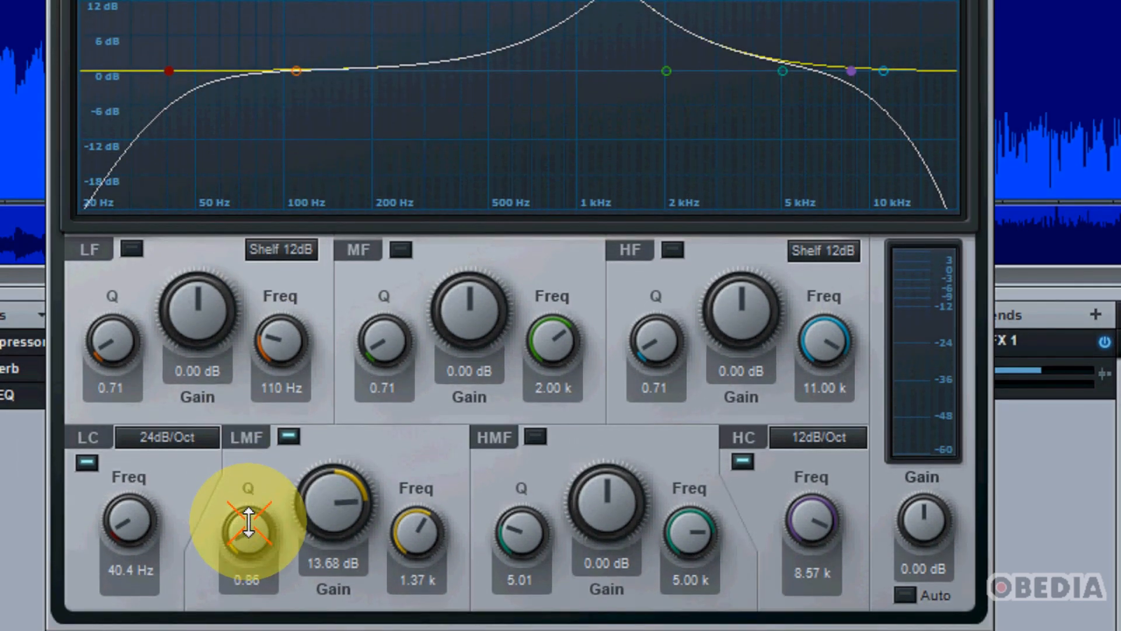
{"action": "mouse_move", "coordinate": [238, 537]}
{"action": "left_mouse_down"}
{"action": "mouse_move", "coordinate": [243, 518]}
{"action": "mouse_move", "coordinate": [247, 541]}
{"action": "left_mouse_up"}
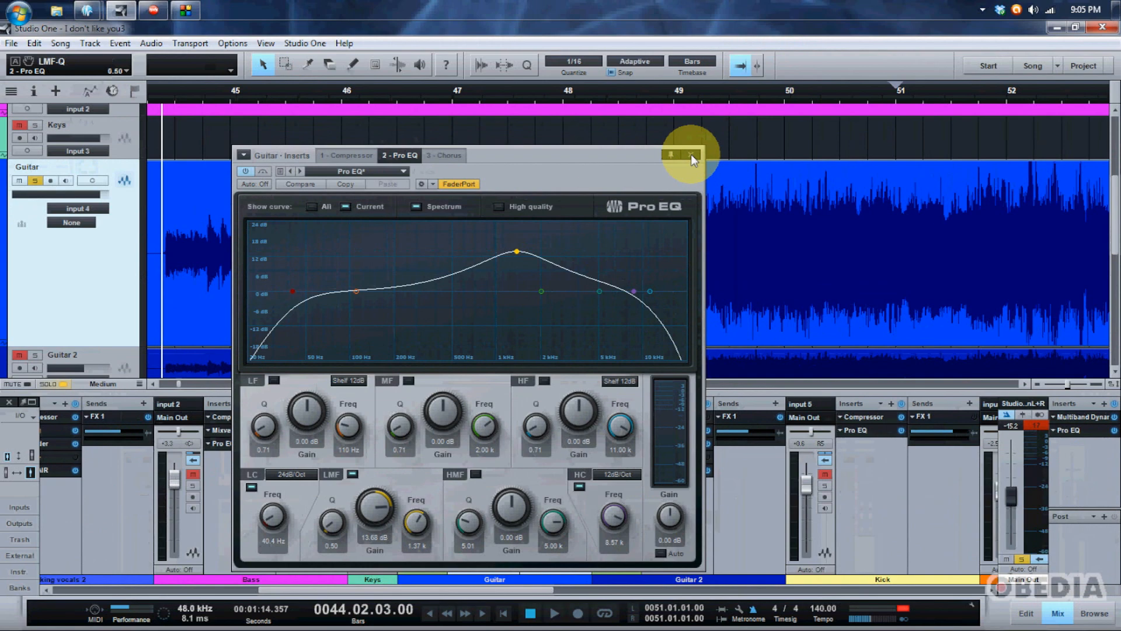
{"action": "left_click_drag", "start_coordinate": [482, 156], "coordinate": [523, 129]}
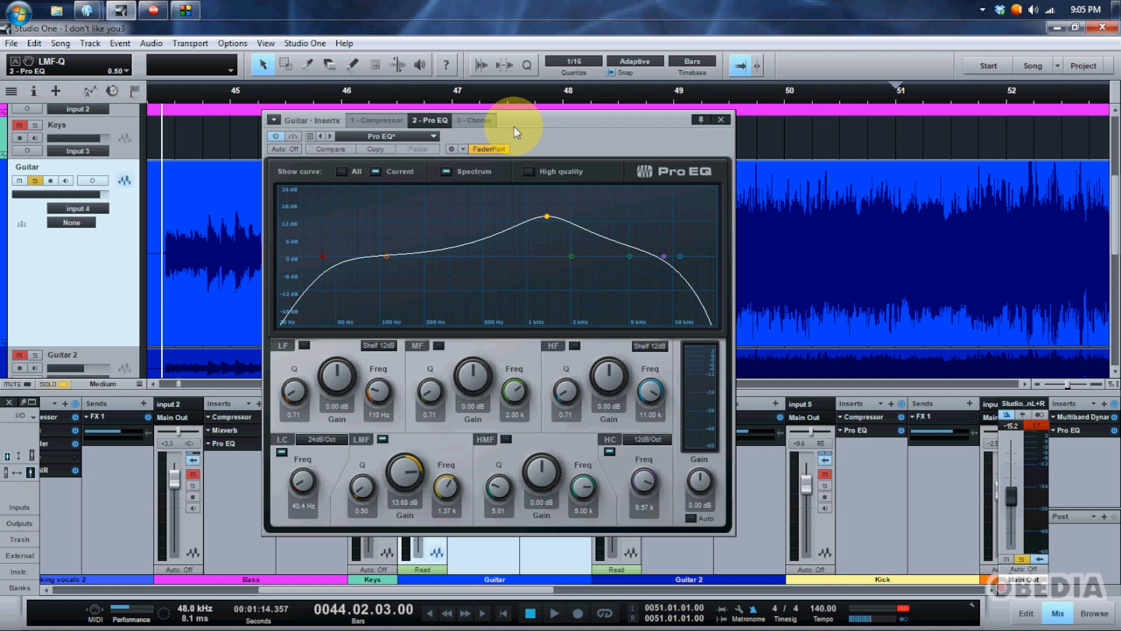
- Open and enable the Guitar track's Chorus insert, reposition its window, and set the Spacing to 41.62 ms
{"action": "left_click", "coordinate": [481, 119]}
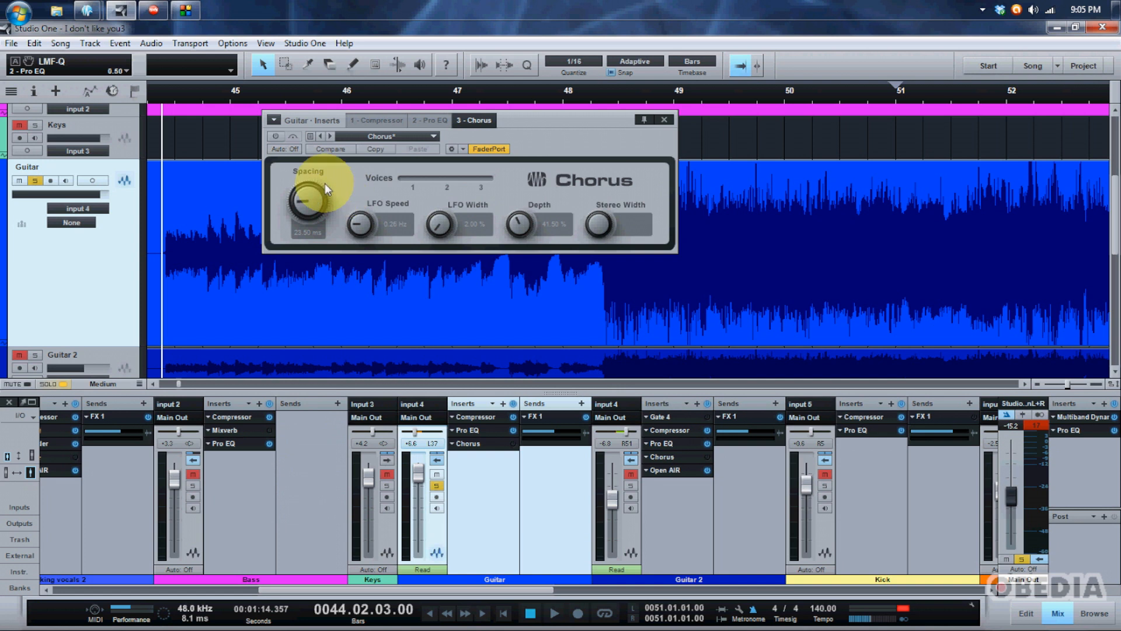
{"action": "left_click", "coordinate": [275, 136]}
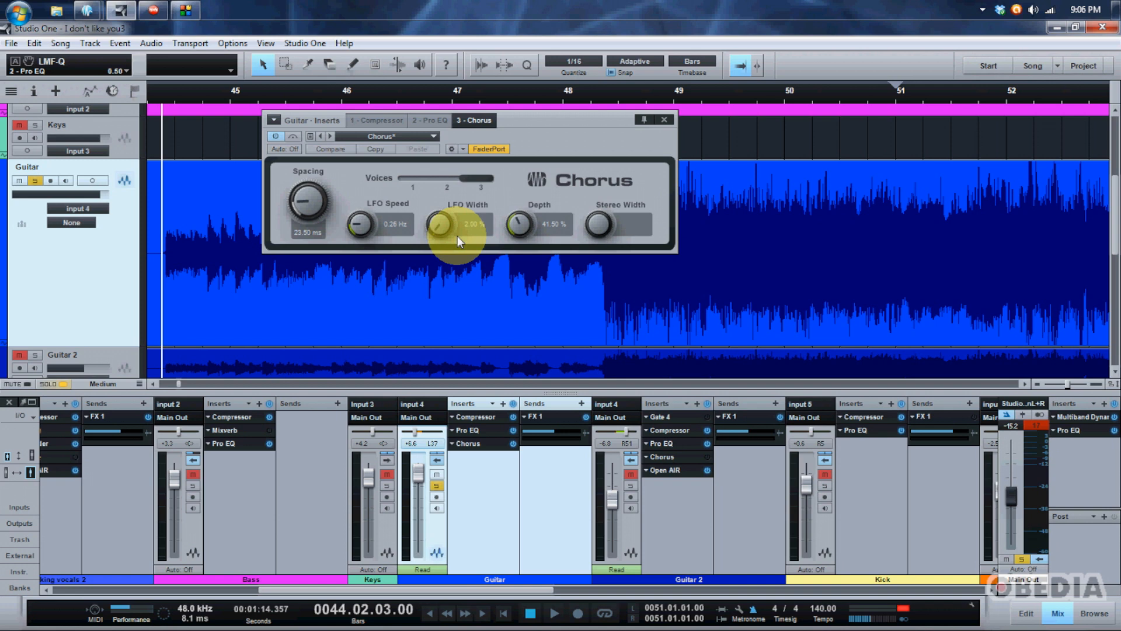
{"action": "left_click_drag", "start_coordinate": [515, 115], "coordinate": [510, 136]}
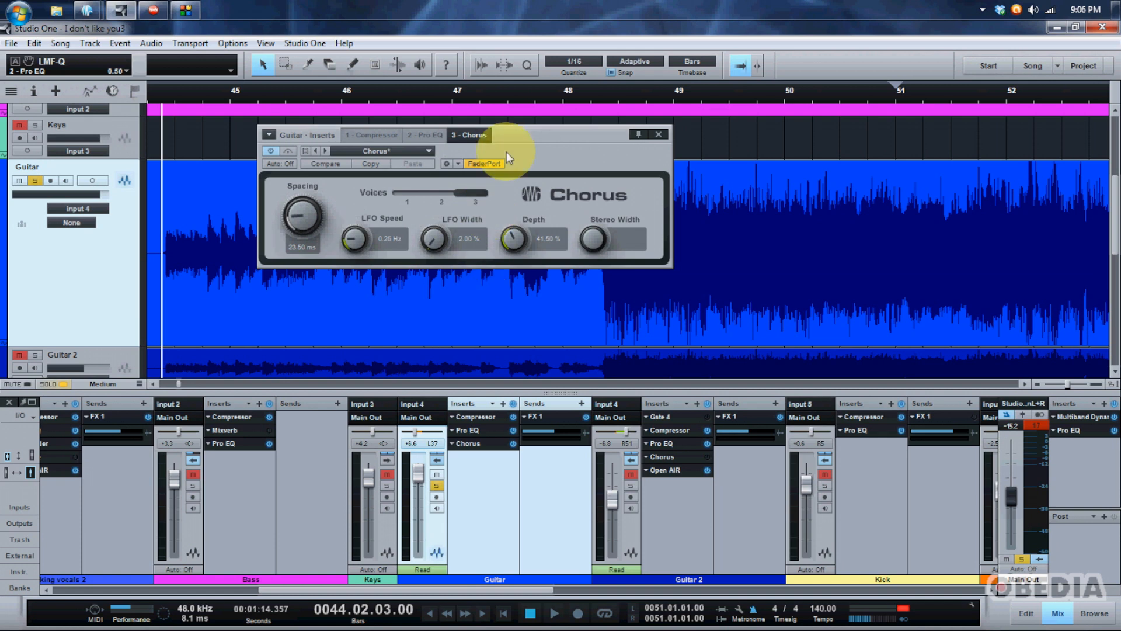
{"action": "left_click_drag", "start_coordinate": [510, 135], "coordinate": [515, 166]}
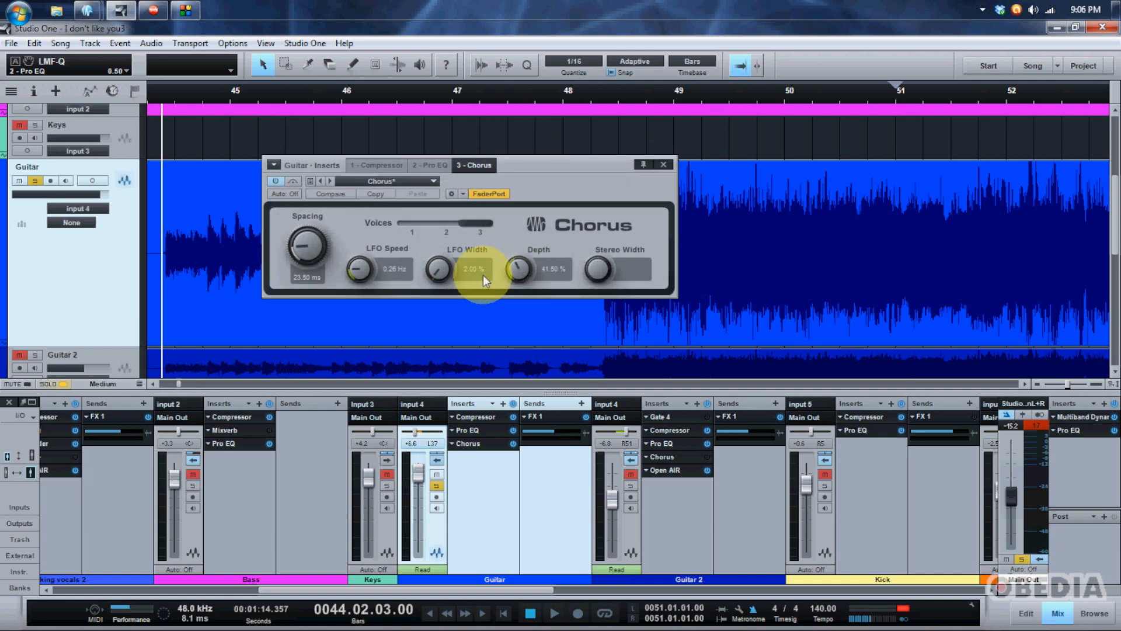
{"action": "left_click_drag", "start_coordinate": [319, 250], "coordinate": [315, 219]}
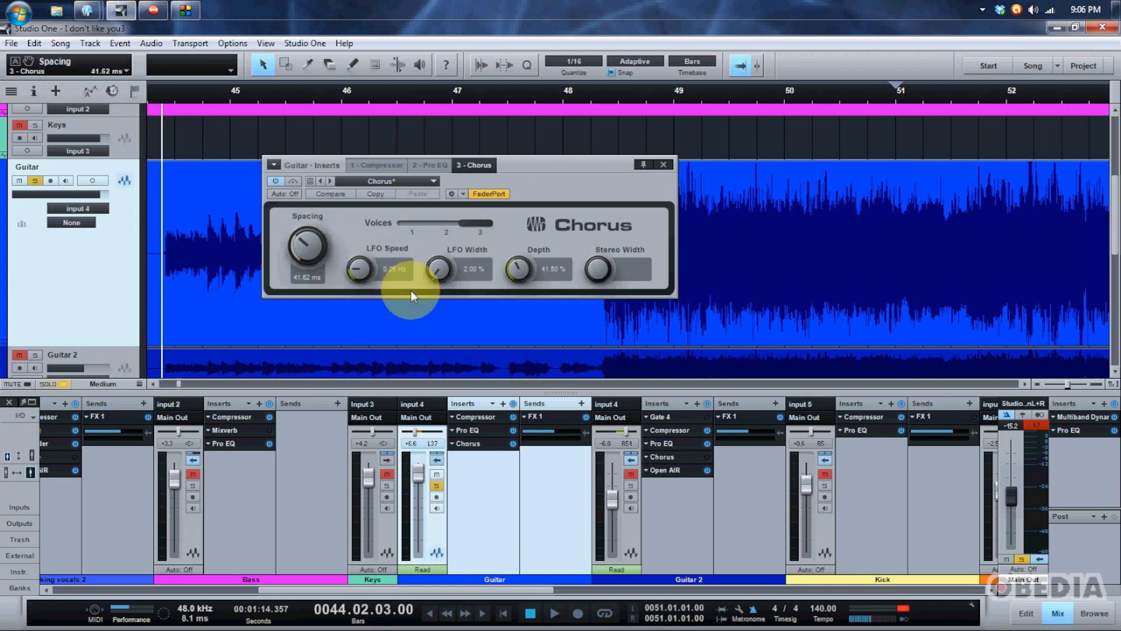
- During playback, set the Chorus Spacing to about 65 ms, LFO Width to 9.00 % and Depth to 59.00 %, and close the Chorus window
{"action": "key", "text": "space"}
{"action": "left_click_drag", "start_coordinate": [303, 248], "coordinate": [304, 217]}
{"action": "left_click_drag", "start_coordinate": [442, 269], "coordinate": [438, 250]}
{"action": "left_click_drag", "start_coordinate": [524, 260], "coordinate": [521, 234]}
{"action": "key", "text": "space"}
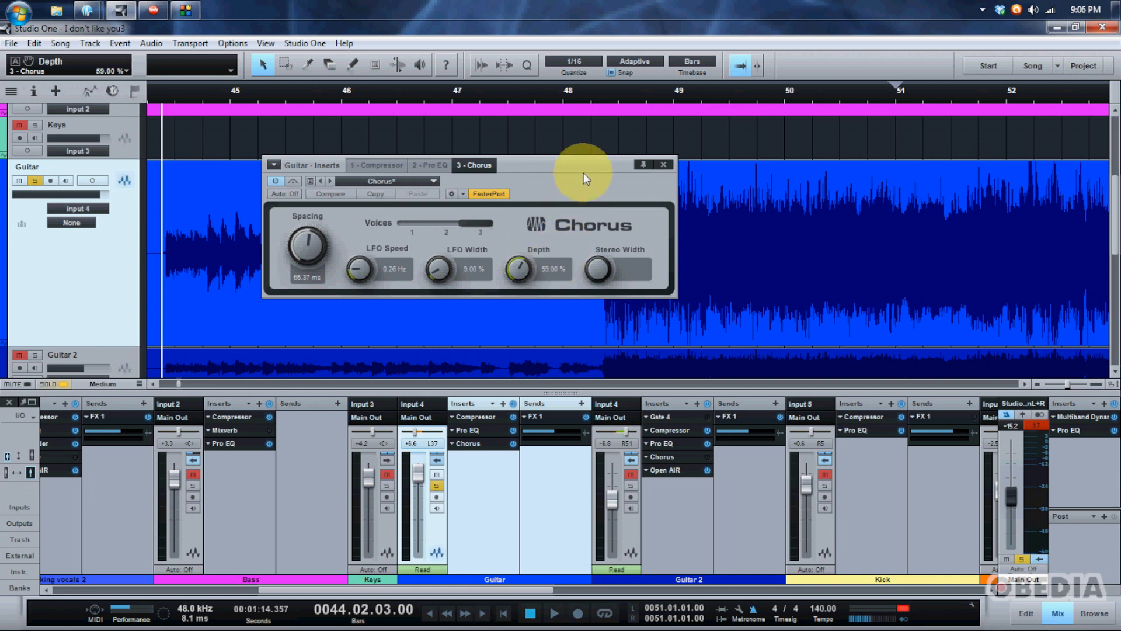
{"action": "left_click", "coordinate": [662, 164]}
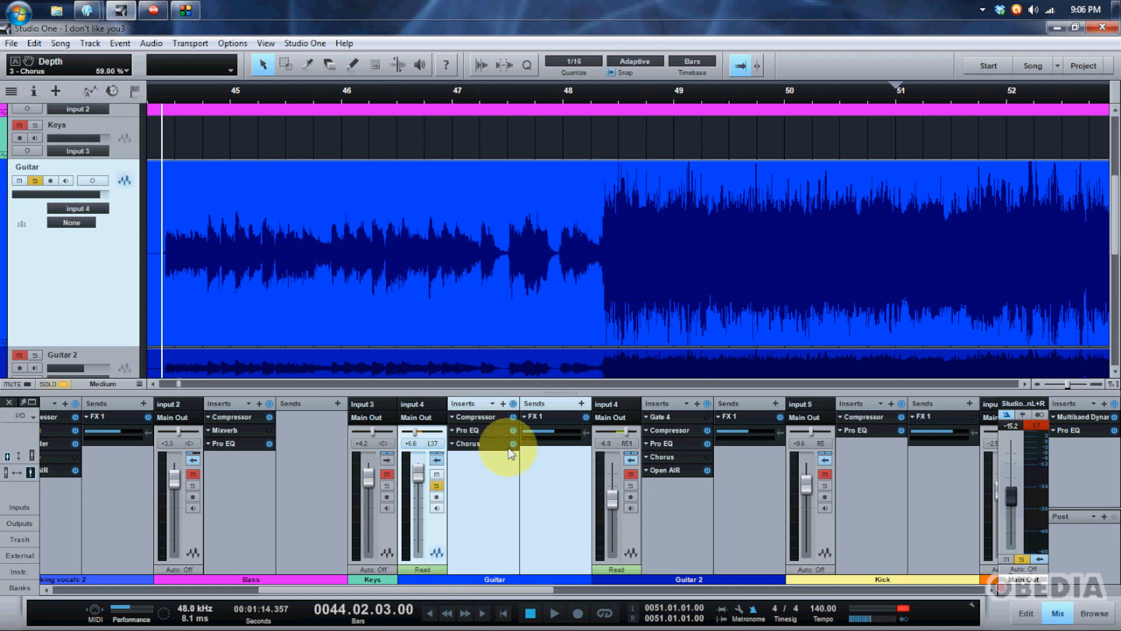
- Add a Room Reverb insert to the Guitar channel and move its window clear of the channel's inserts
{"action": "left_click", "coordinate": [503, 406]}
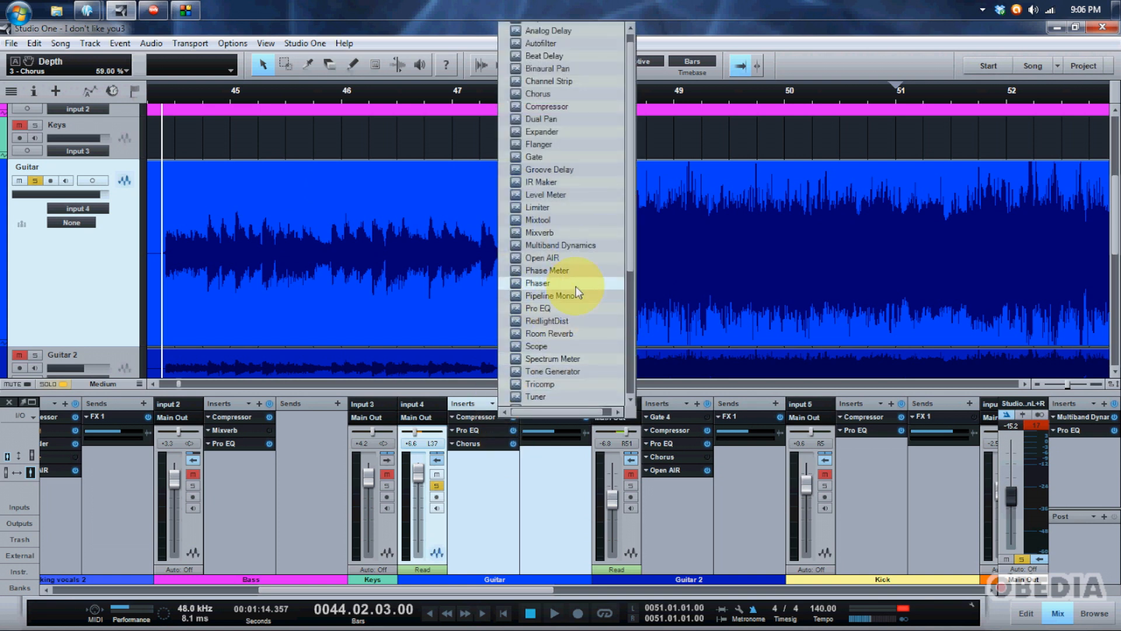
{"action": "scroll", "coordinate": [576, 281], "scroll_direction": "down", "scroll_amount": 2}
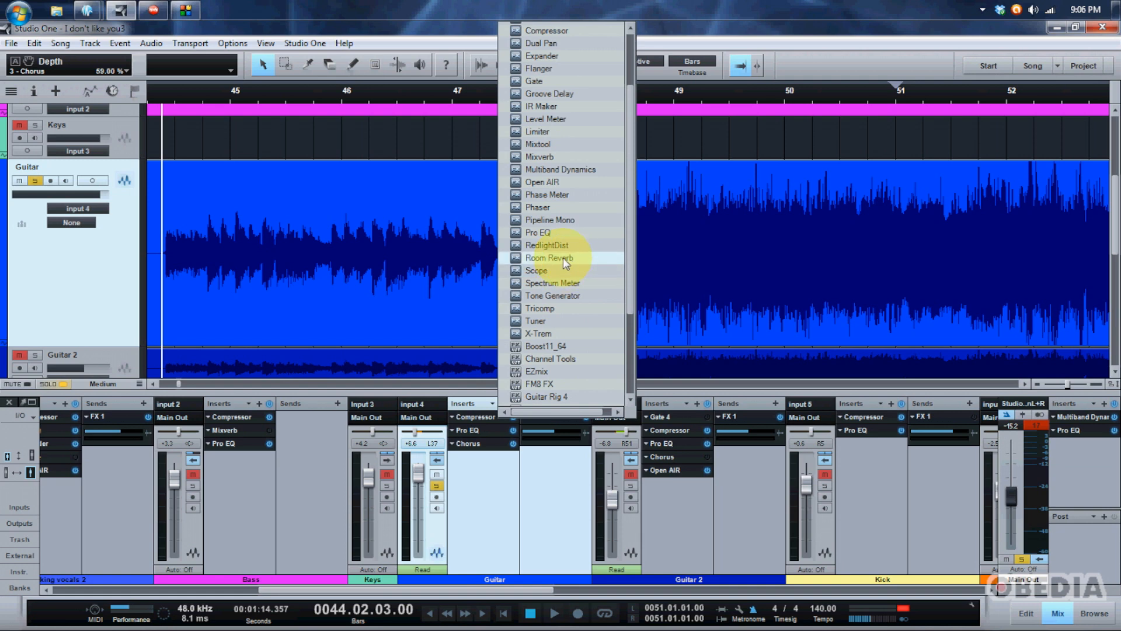
{"action": "left_click", "coordinate": [564, 258]}
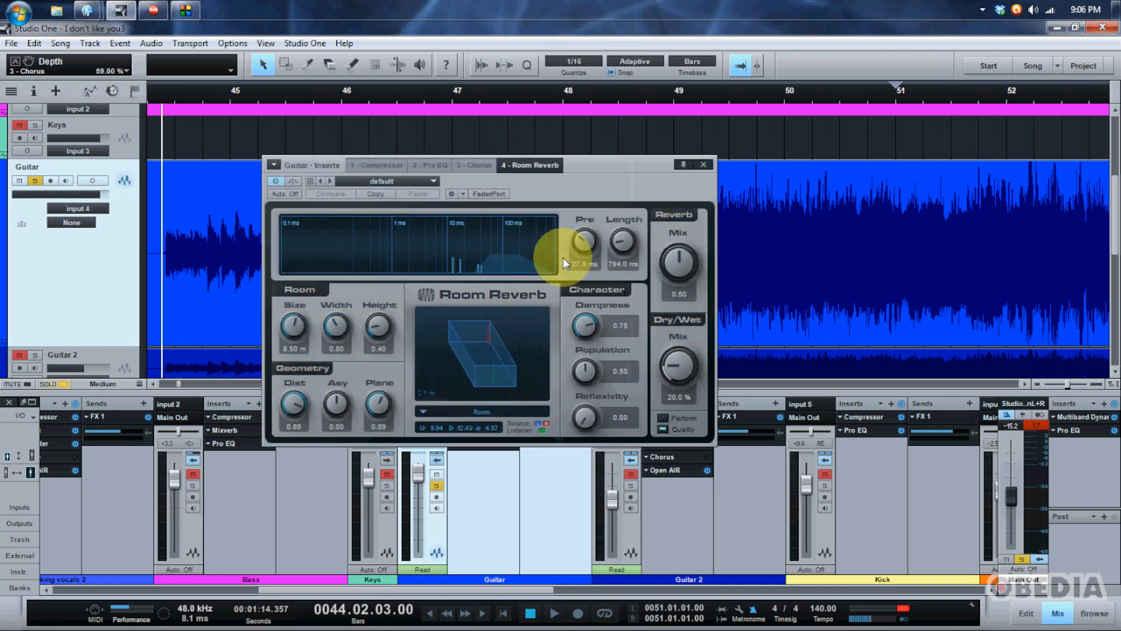
{"action": "left_click_drag", "start_coordinate": [597, 169], "coordinate": [608, 115]}
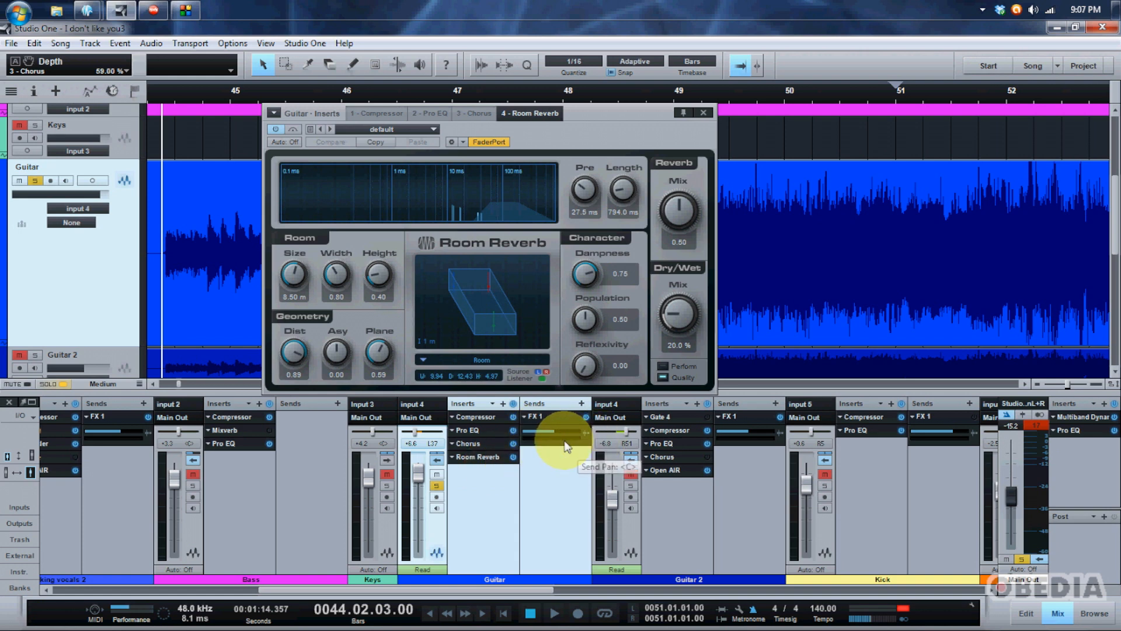
- Examine the Guitar's FX 1 send and the Room Reverb insert on the FX 1 channel it feeds
{"action": "left_click", "coordinate": [533, 415]}
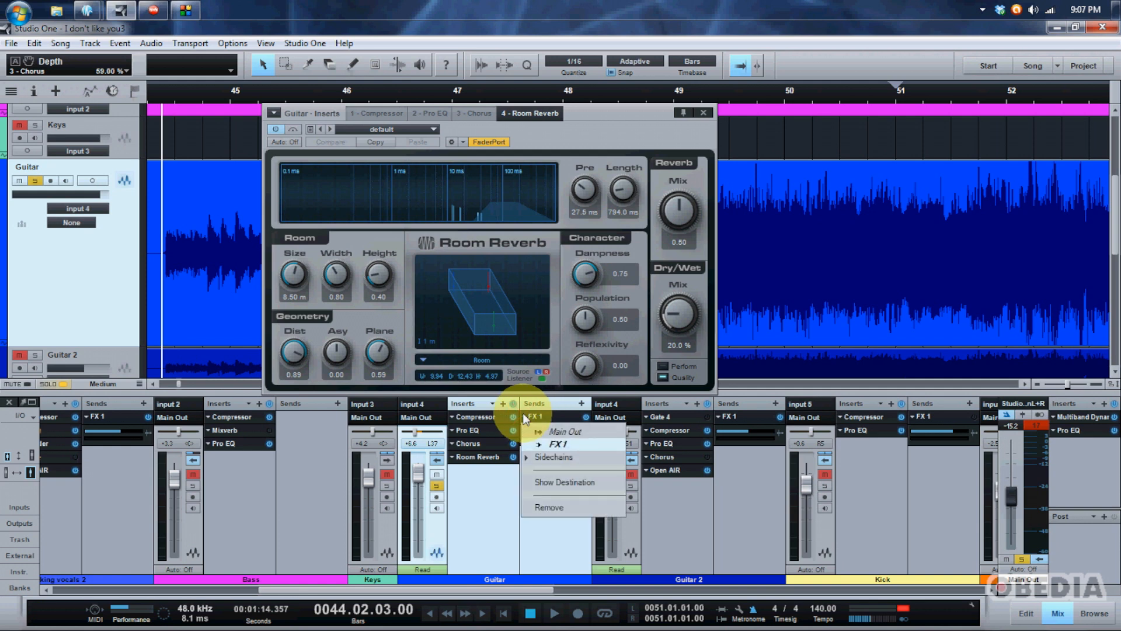
{"action": "left_click", "coordinate": [928, 482]}
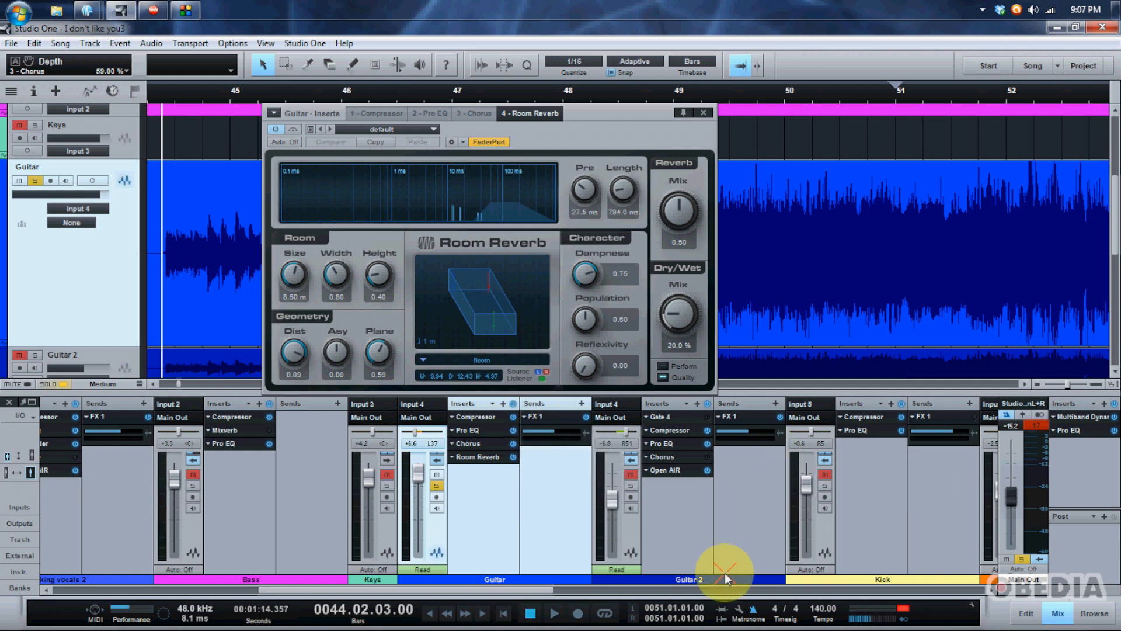
{"action": "left_click_drag", "start_coordinate": [522, 594], "coordinate": [996, 575]}
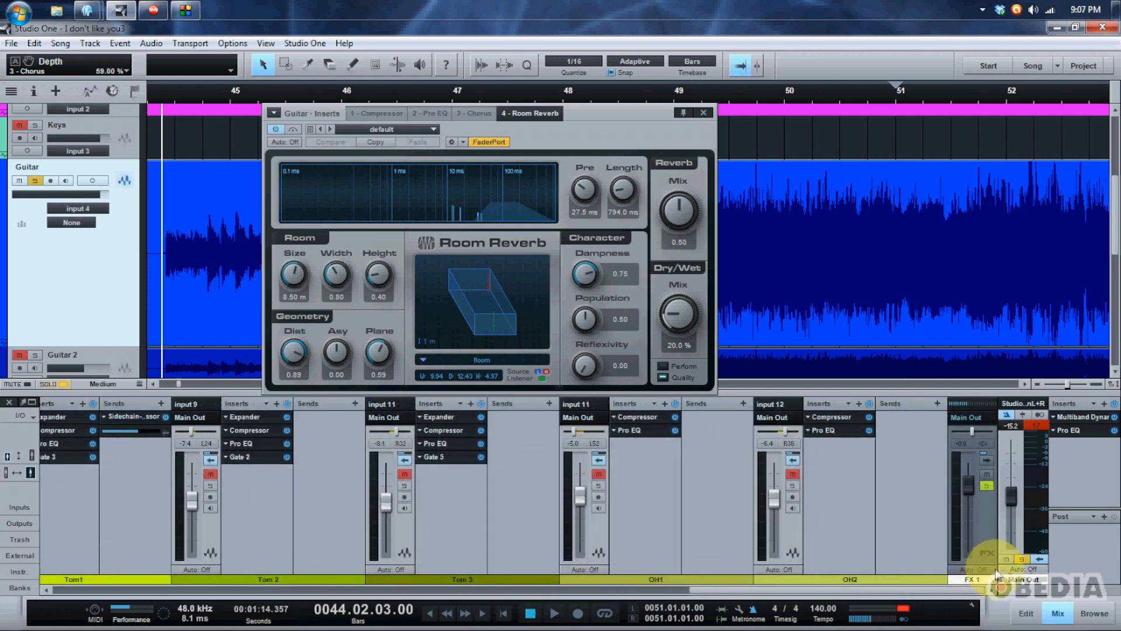
{"action": "left_click", "coordinate": [985, 458]}
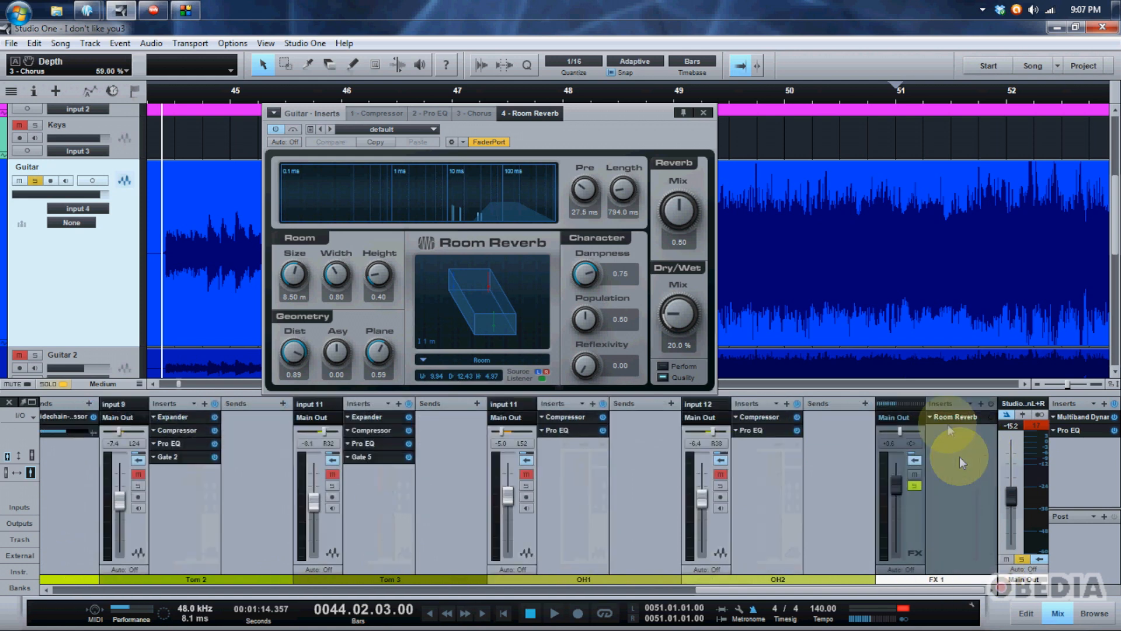
{"action": "left_click", "coordinate": [954, 418]}
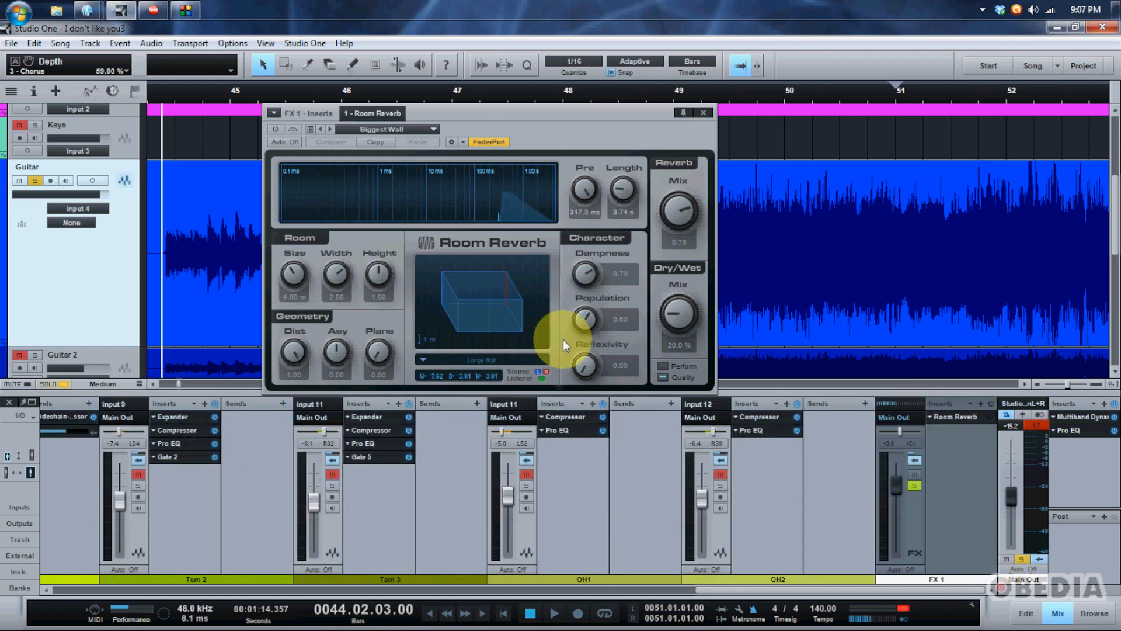
{"action": "left_click_drag", "start_coordinate": [490, 113], "coordinate": [470, 109]}
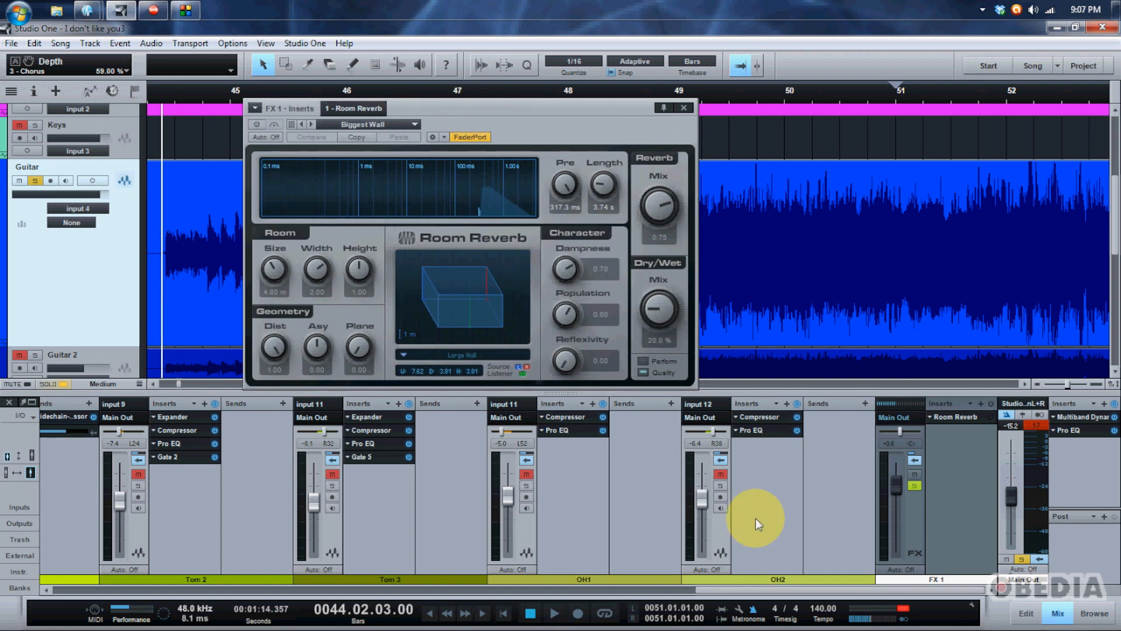
- Mute the Guitar channel's FX 1 send and reopen the Guitar's own Room Reverb insert
{"action": "left_click_drag", "start_coordinate": [733, 589], "coordinate": [321, 599]}
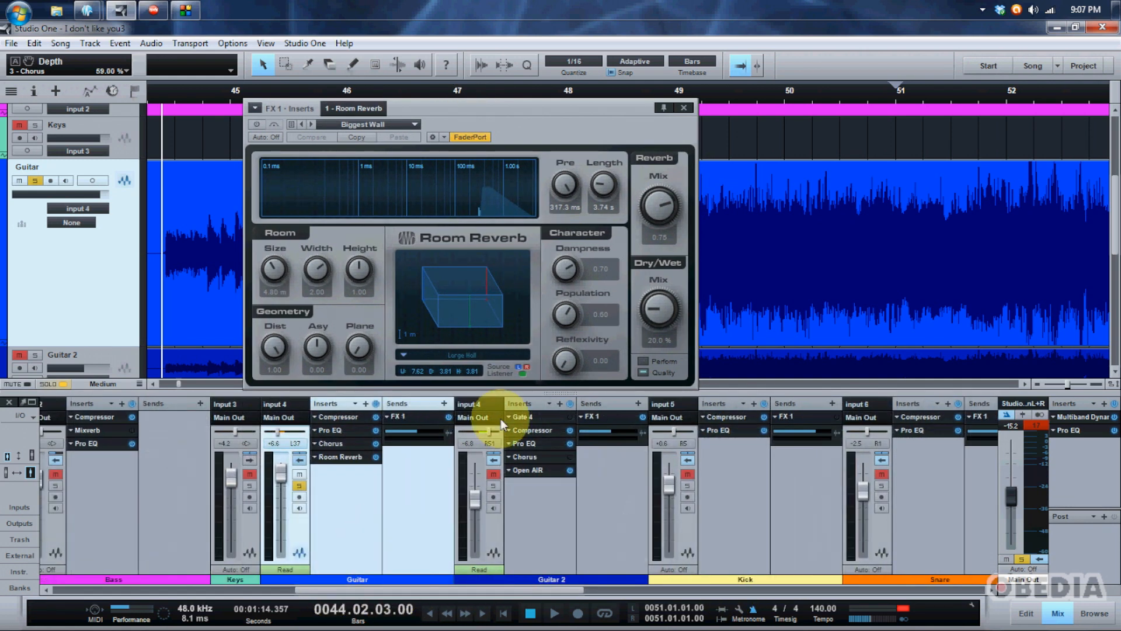
{"action": "left_click", "coordinate": [449, 417]}
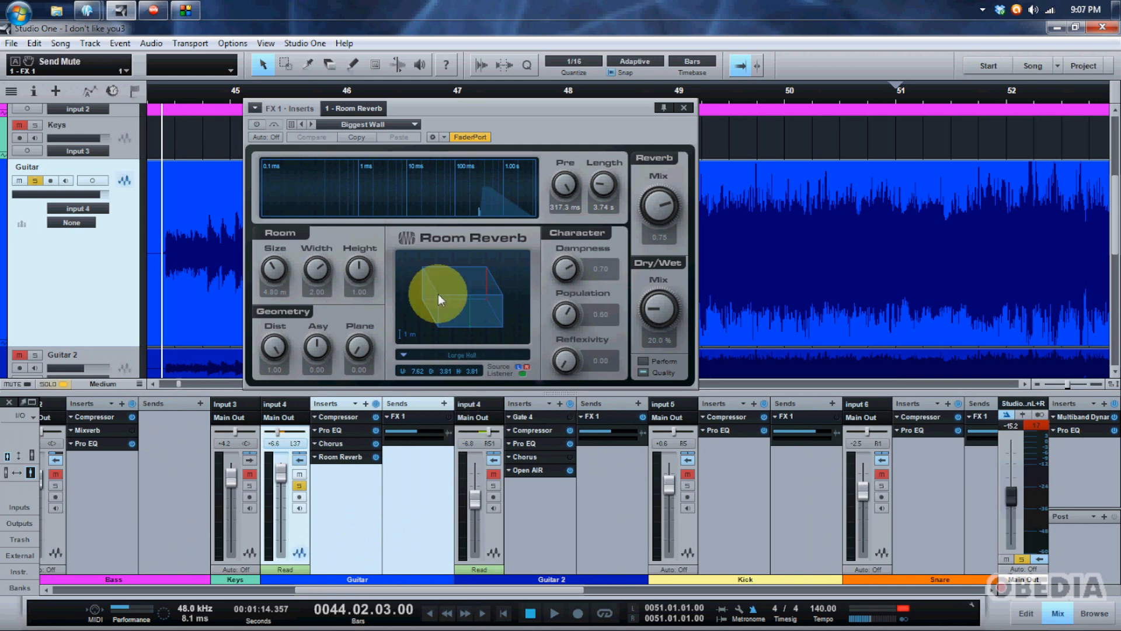
{"action": "left_click_drag", "start_coordinate": [440, 107], "coordinate": [482, 103]}
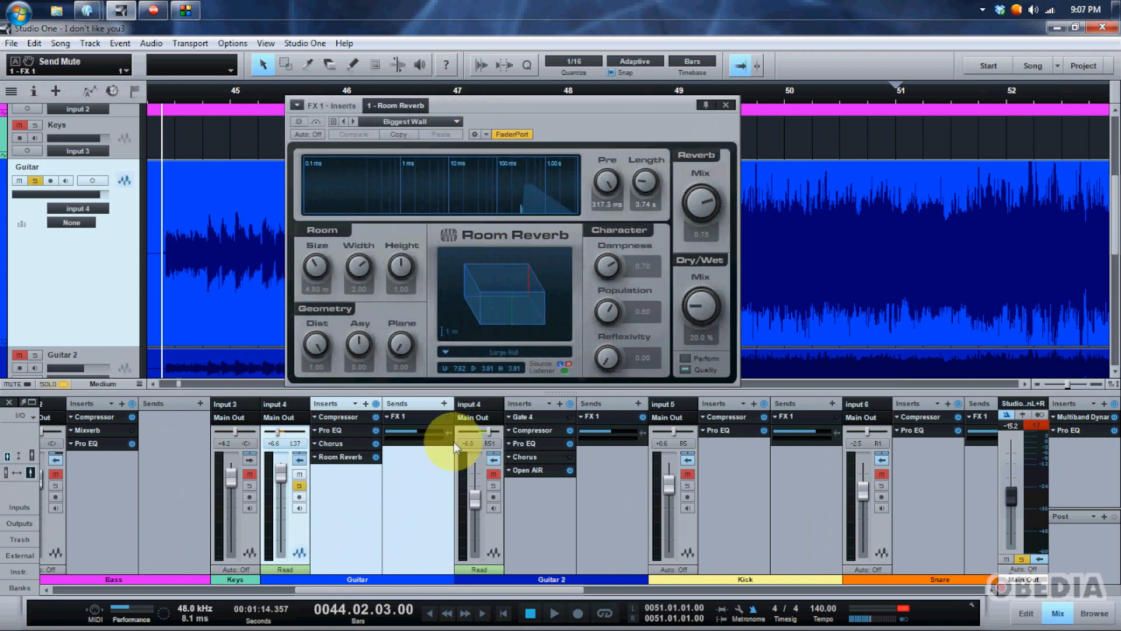
{"action": "left_click", "coordinate": [349, 458]}
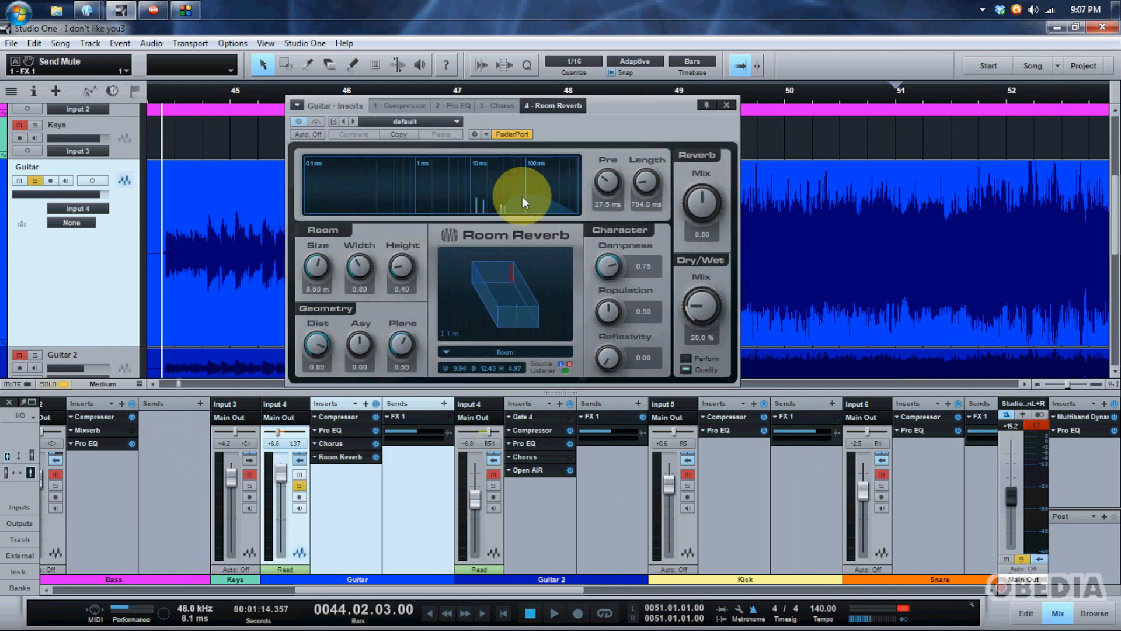
{"action": "left_click_drag", "start_coordinate": [598, 104], "coordinate": [619, 89]}
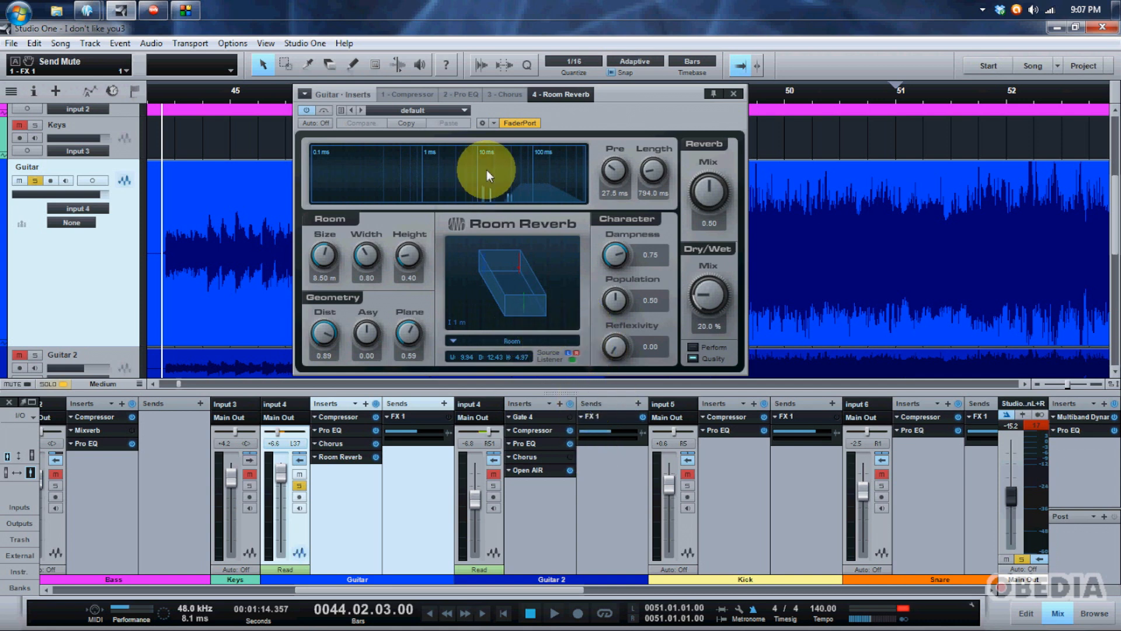
- Set the Guitar Room Reverb's room size to 4.64 m, width to 1.11 and height to 0.47
{"action": "mouse_move", "coordinate": [328, 262]}
{"action": "left_mouse_down"}
{"action": "mouse_move", "coordinate": [337, 308]}
{"action": "mouse_move", "coordinate": [323, 255]}
{"action": "left_mouse_up"}
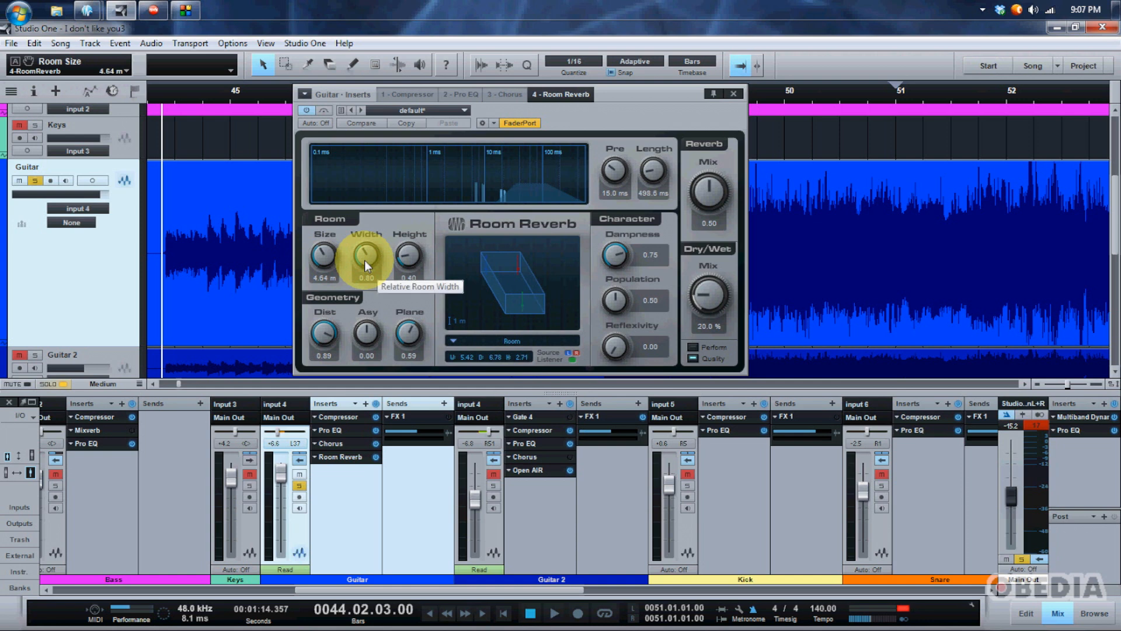
{"action": "left_click_drag", "start_coordinate": [364, 260], "coordinate": [408, 254]}
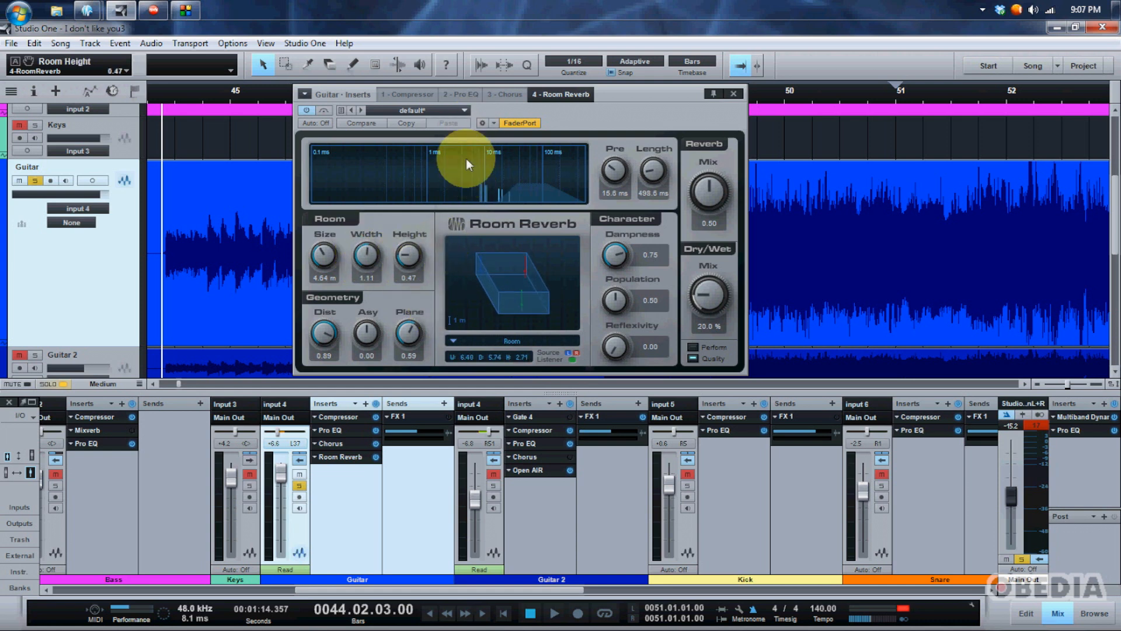
{"action": "left_click_drag", "start_coordinate": [632, 96], "coordinate": [623, 111]}
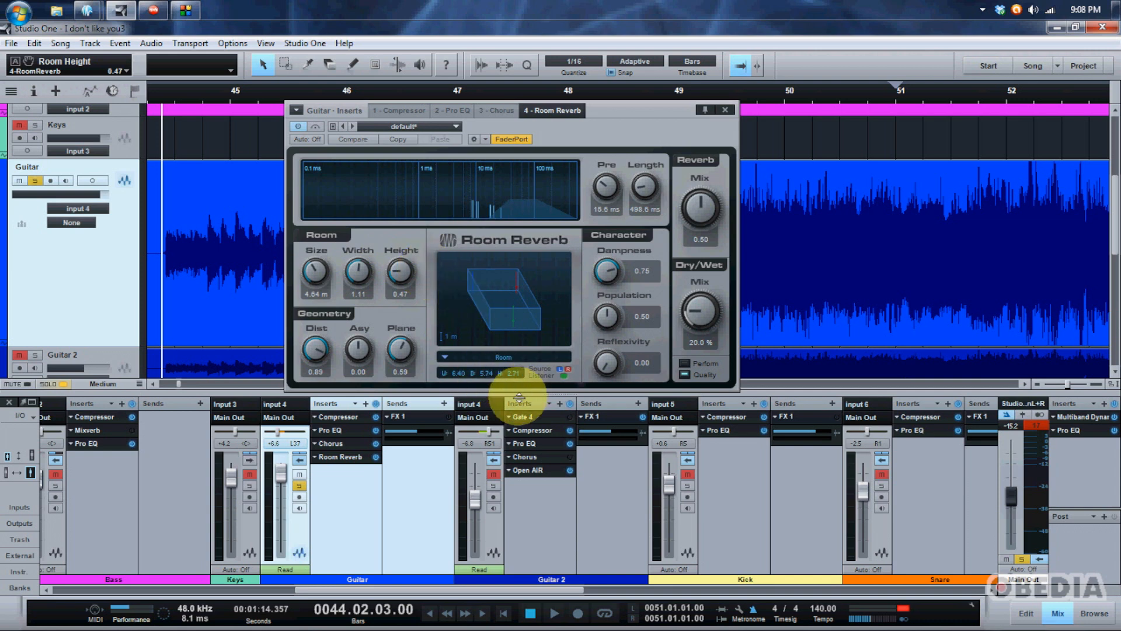
- During playback, set the Room Reverb to size 11.85 m, width 0.73, height 0.74 and dry/wet mix 7.5 %, and bypass it before stopping
{"action": "key", "text": "space"}
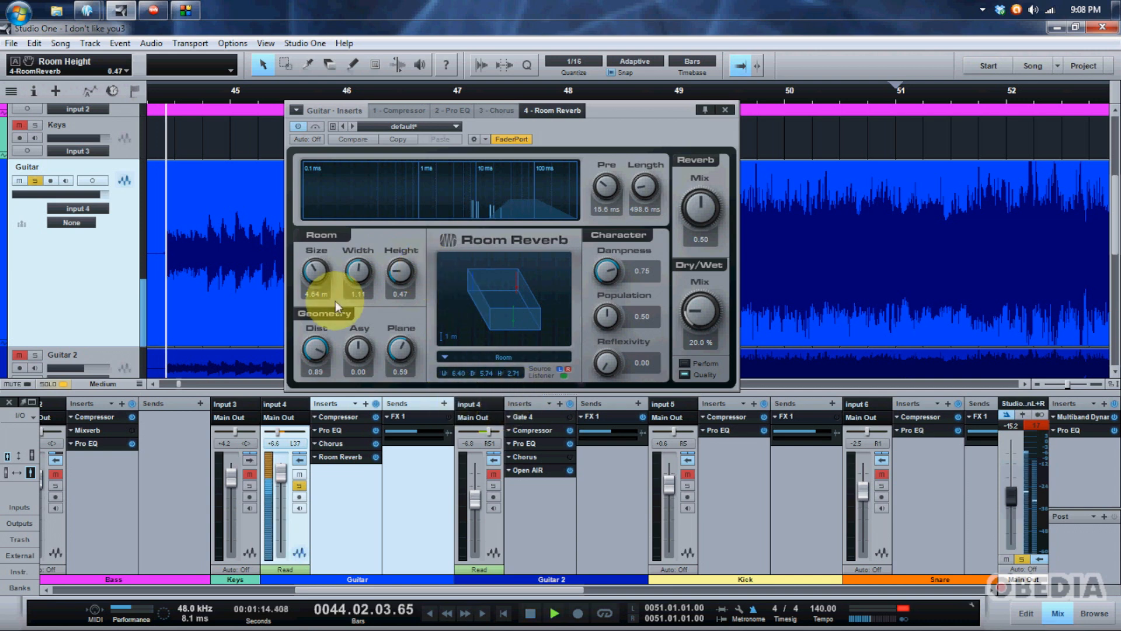
{"action": "left_click_drag", "start_coordinate": [321, 279], "coordinate": [358, 270]}
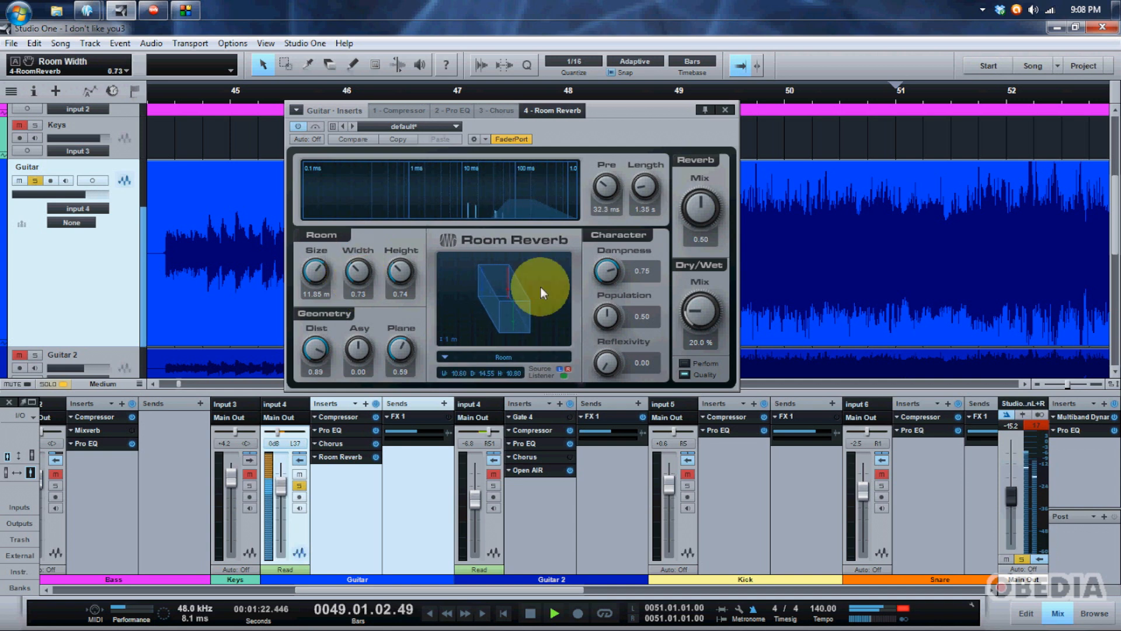
{"action": "left_click_drag", "start_coordinate": [698, 306], "coordinate": [695, 335]}
{"action": "left_click", "coordinate": [299, 127]}
{"action": "key", "text": "space"}
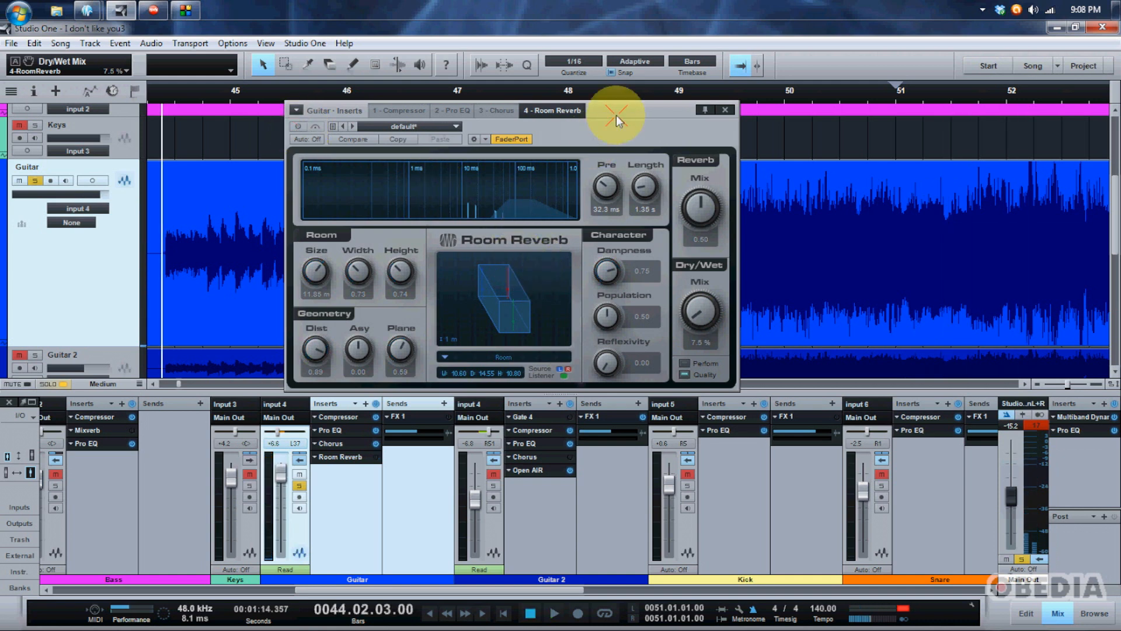
- Review the settings of the Guitar track's Compressor, Pro EQ and Chorus inserts one after another
{"action": "left_click_drag", "start_coordinate": [623, 109], "coordinate": [603, 130]}
{"action": "left_click", "coordinate": [475, 131]}
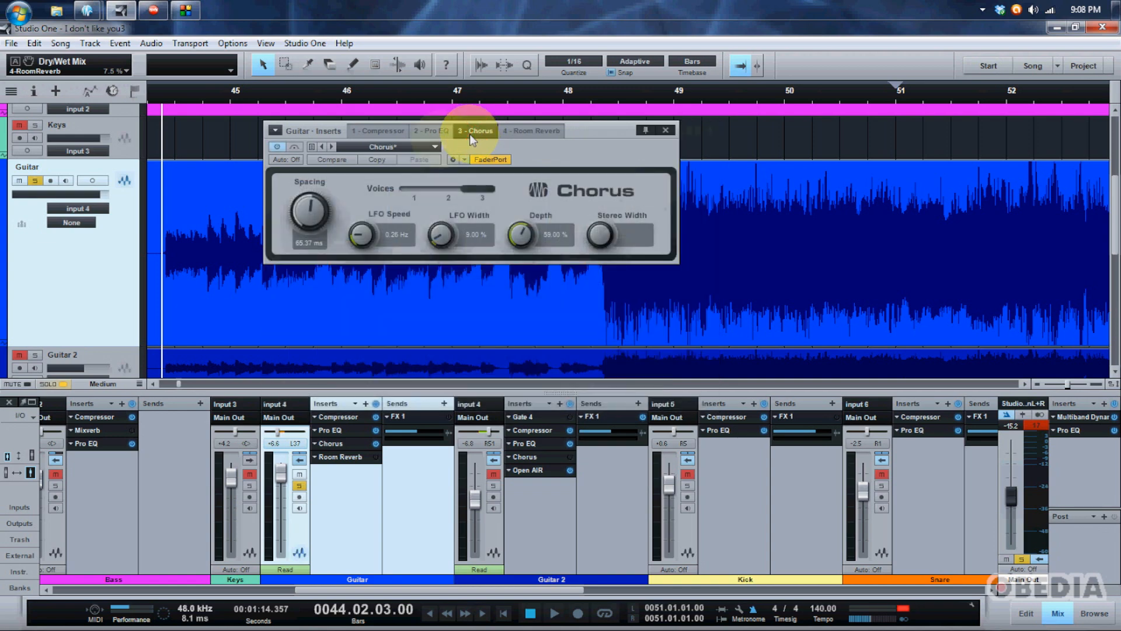
{"action": "left_click", "coordinate": [440, 133]}
{"action": "left_click", "coordinate": [376, 130]}
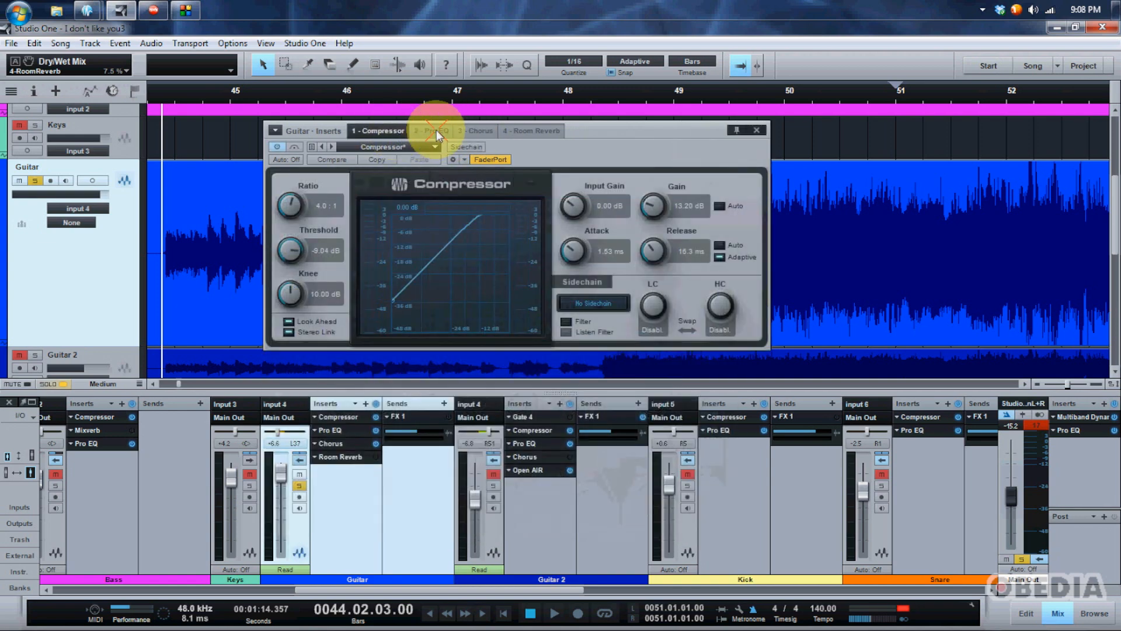
{"action": "left_click", "coordinate": [437, 130]}
{"action": "left_click", "coordinate": [480, 129]}
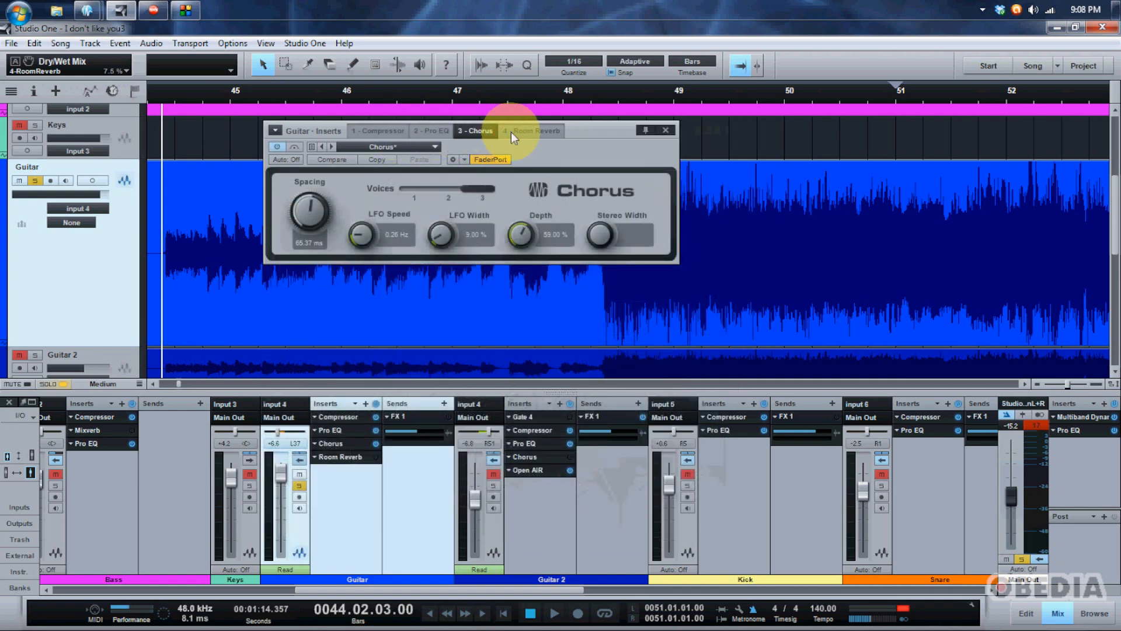
{"action": "left_click", "coordinate": [392, 130]}
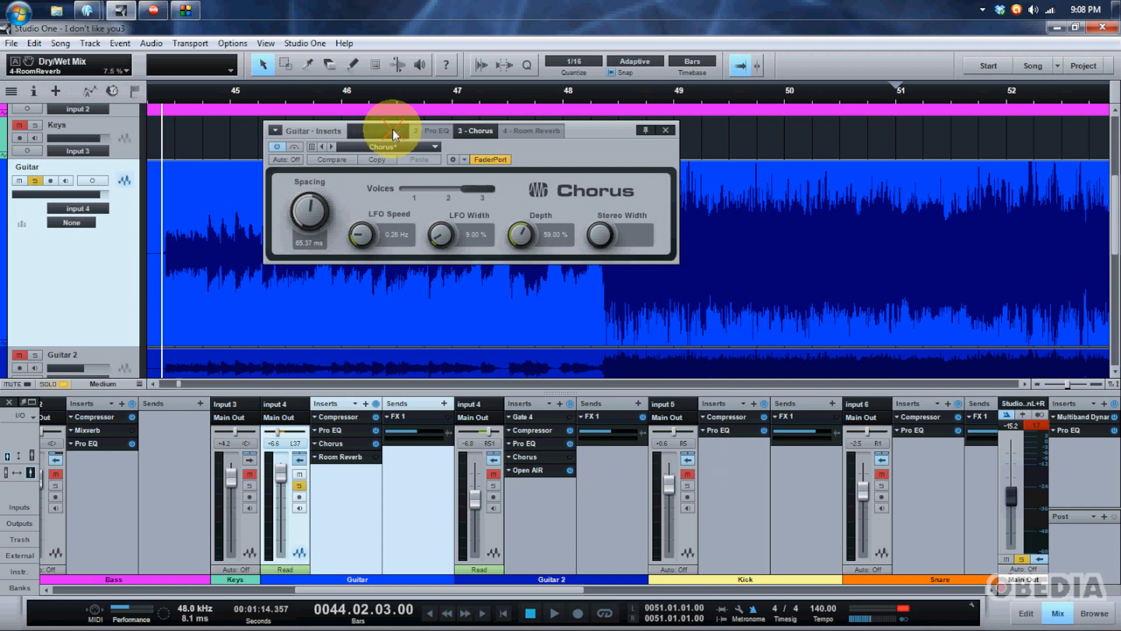
{"action": "left_click_drag", "start_coordinate": [617, 129], "coordinate": [614, 148]}
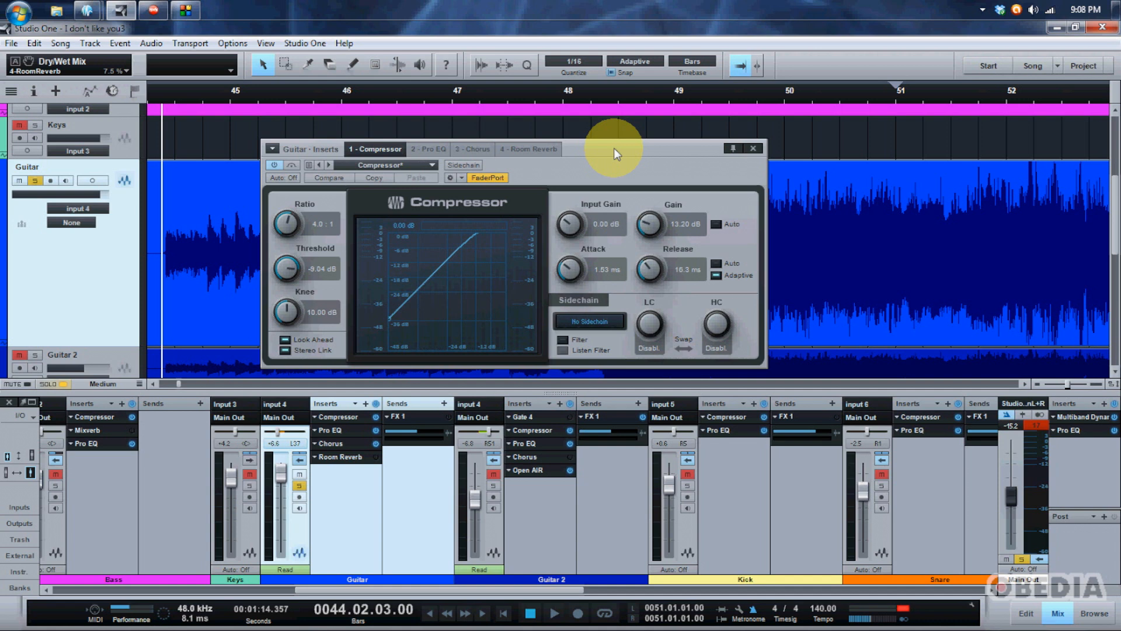
{"action": "left_click_drag", "start_coordinate": [614, 148], "coordinate": [614, 136]}
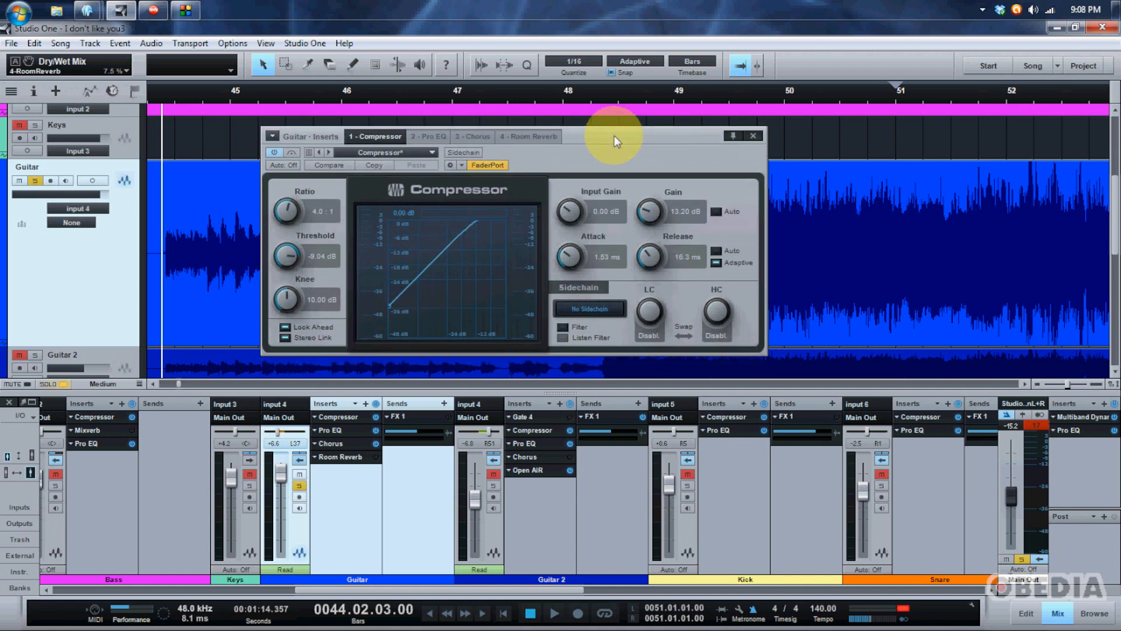
{"action": "left_click", "coordinate": [439, 135]}
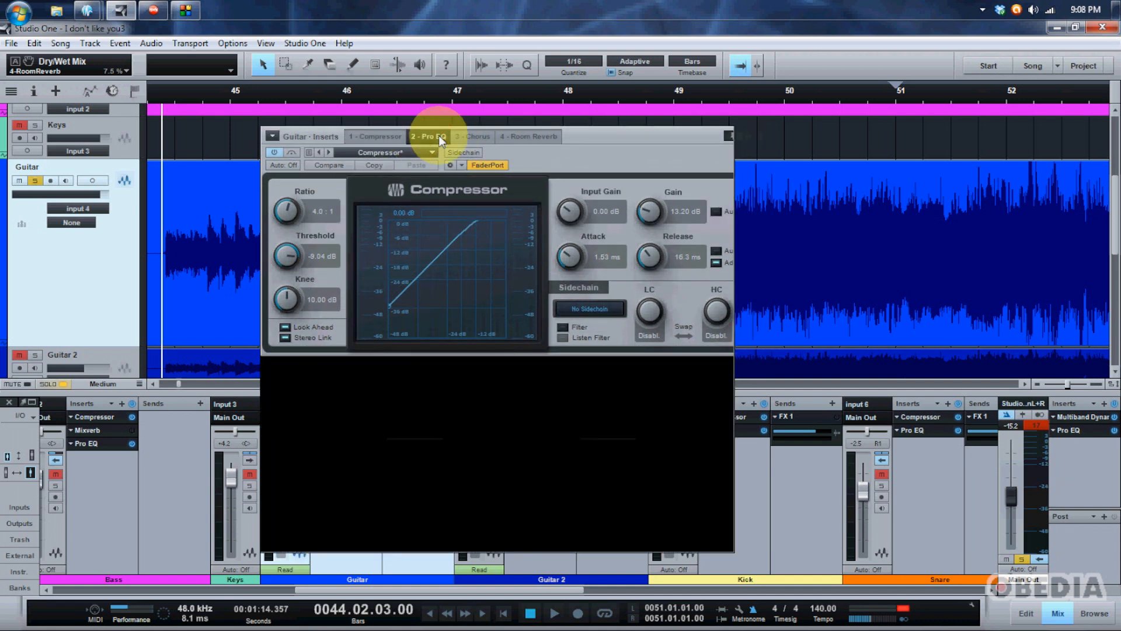
- Return the Guitar inserts window to the Compressor insert and place the window over the arrangement, clear of the mixer's insert lists
{"action": "left_click_drag", "start_coordinate": [571, 135], "coordinate": [578, 127]}
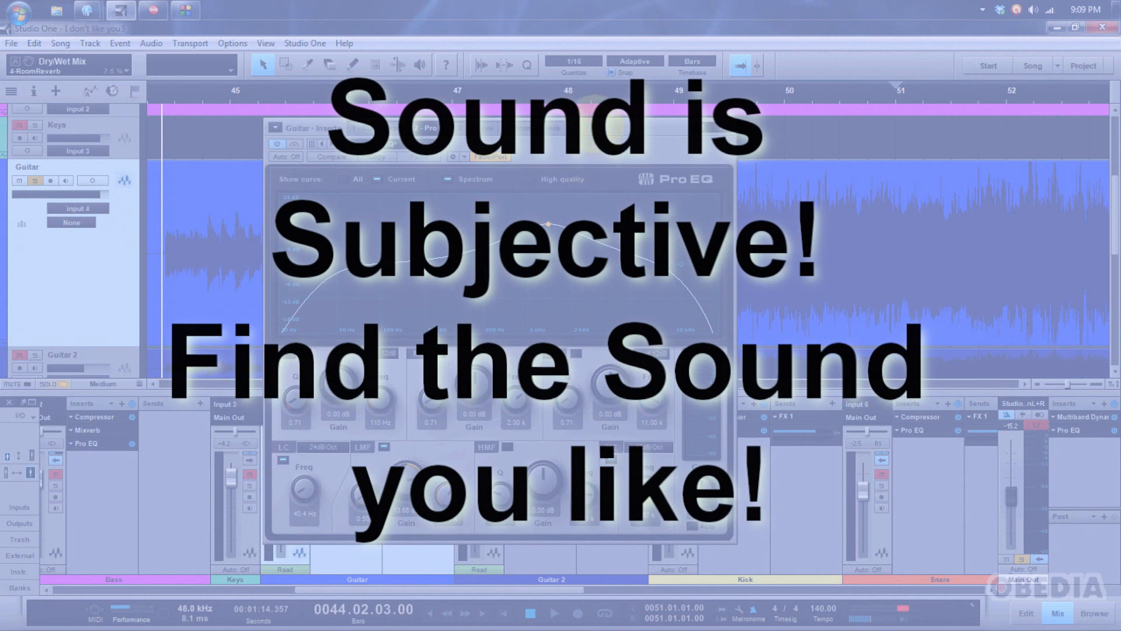
{"action": "left_click_drag", "start_coordinate": [591, 128], "coordinate": [591, 117]}
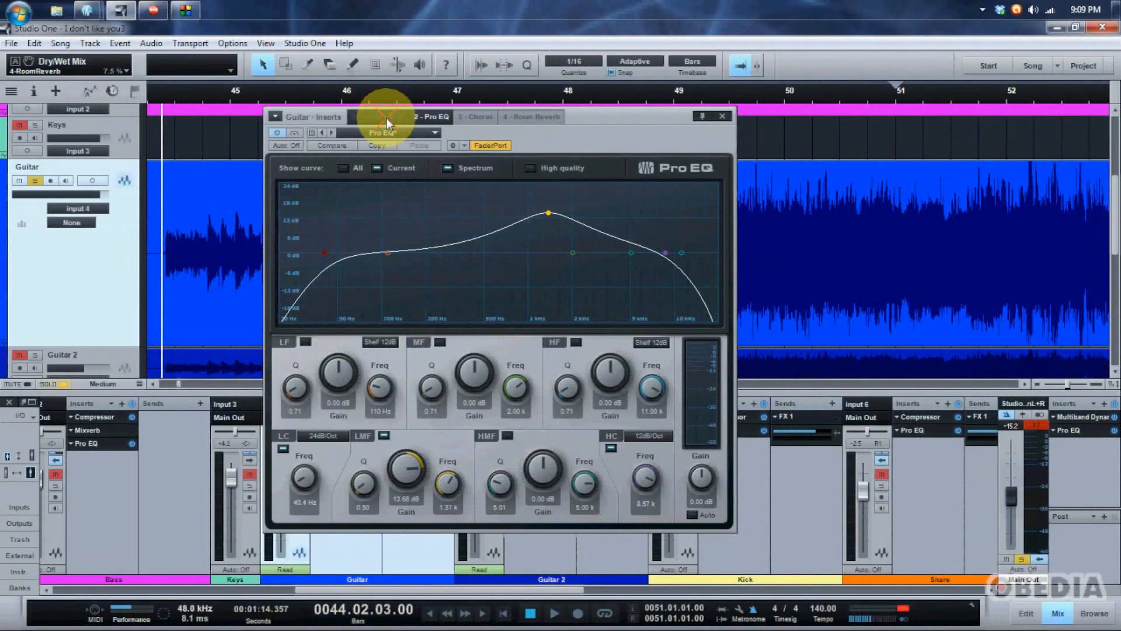
{"action": "left_click", "coordinate": [387, 118]}
{"action": "left_click_drag", "start_coordinate": [608, 125], "coordinate": [607, 178]}
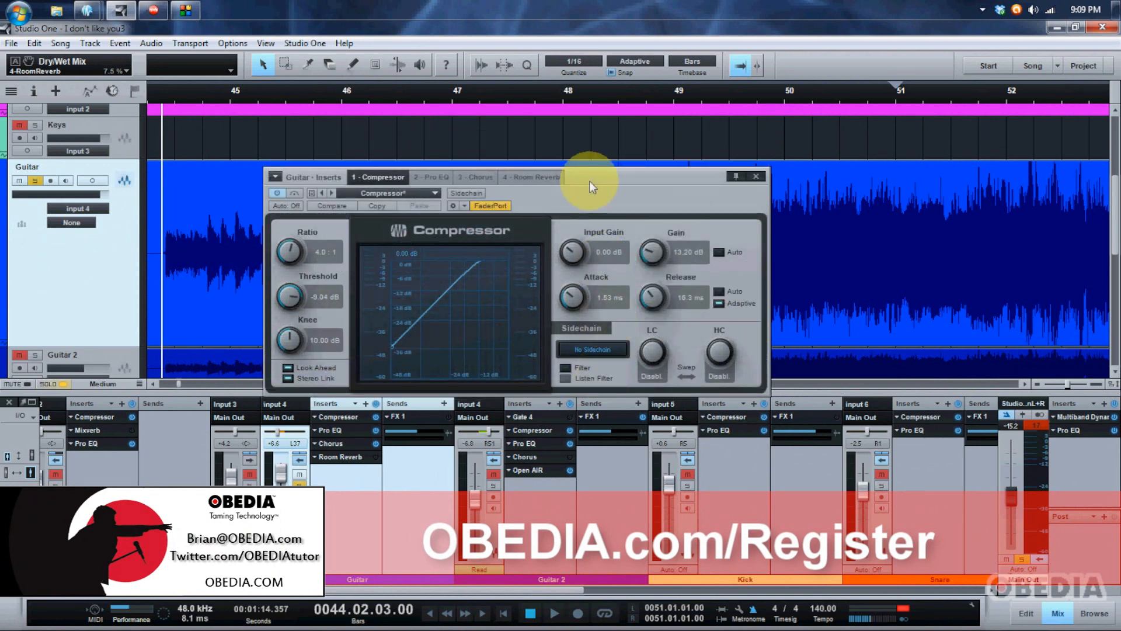
{"action": "left_click_drag", "start_coordinate": [589, 181], "coordinate": [591, 160]}
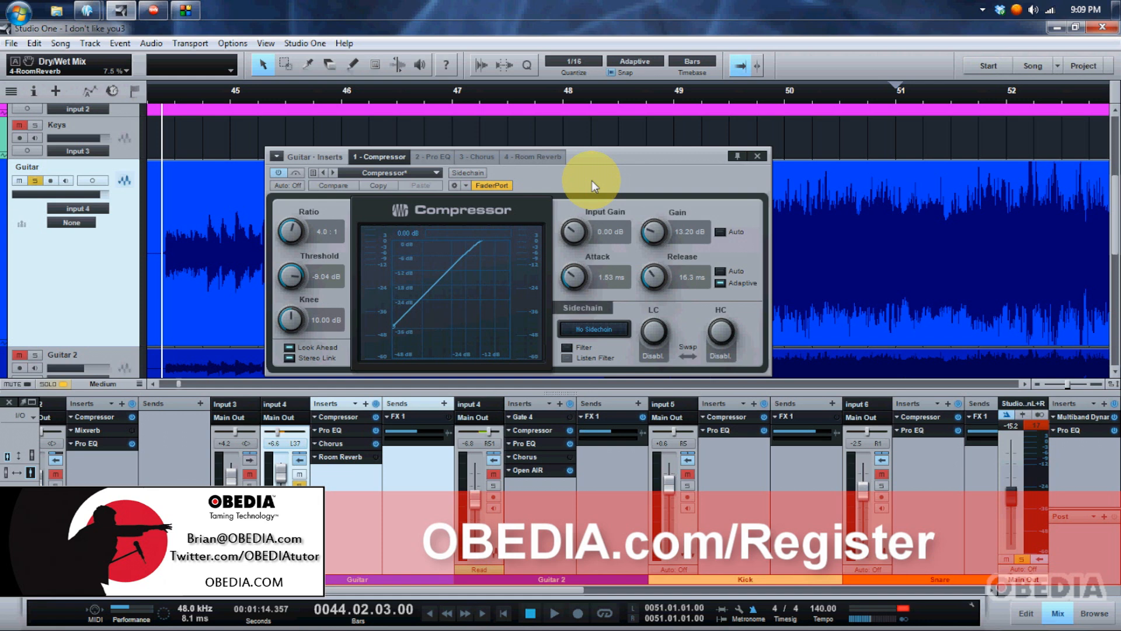
{"action": "left_click_drag", "start_coordinate": [594, 160], "coordinate": [595, 145]}
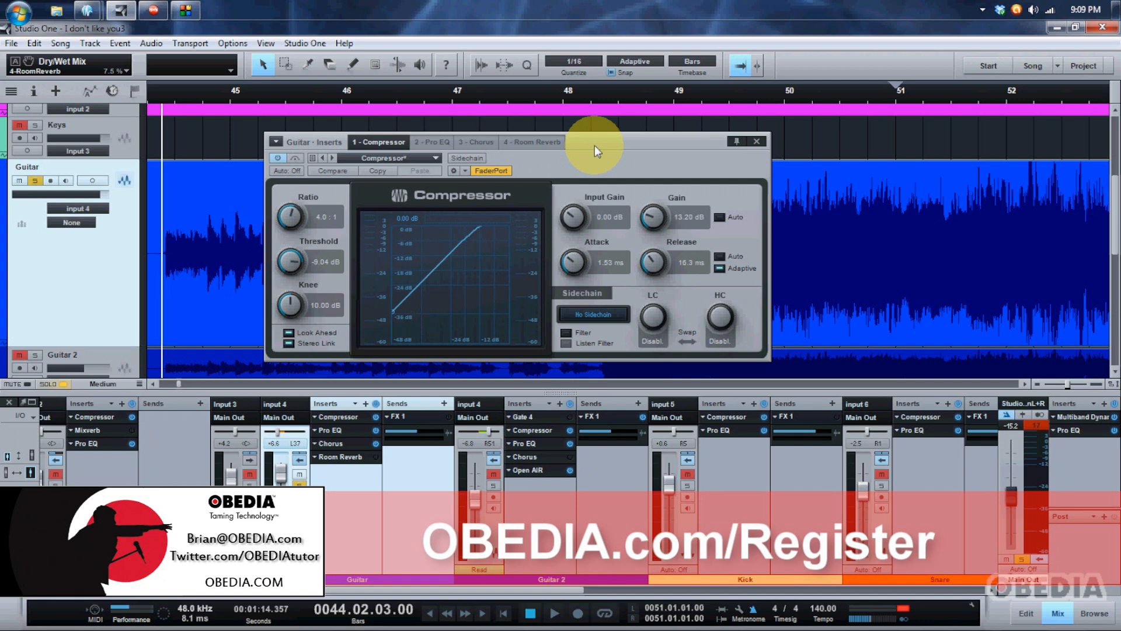
{"action": "left_click_drag", "start_coordinate": [594, 145], "coordinate": [586, 153]}
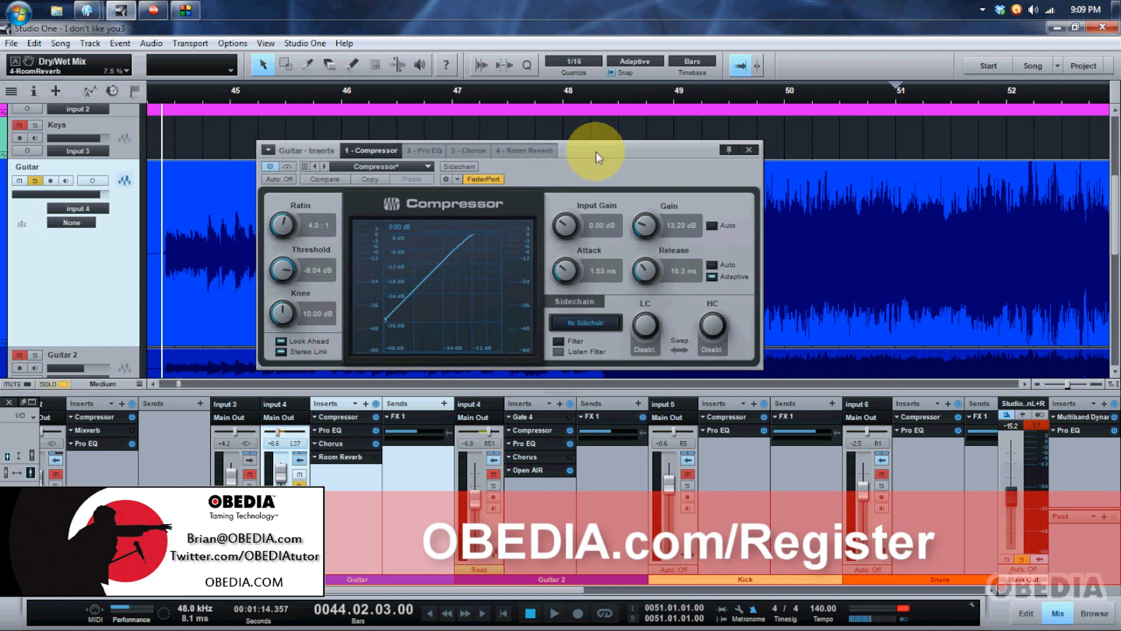